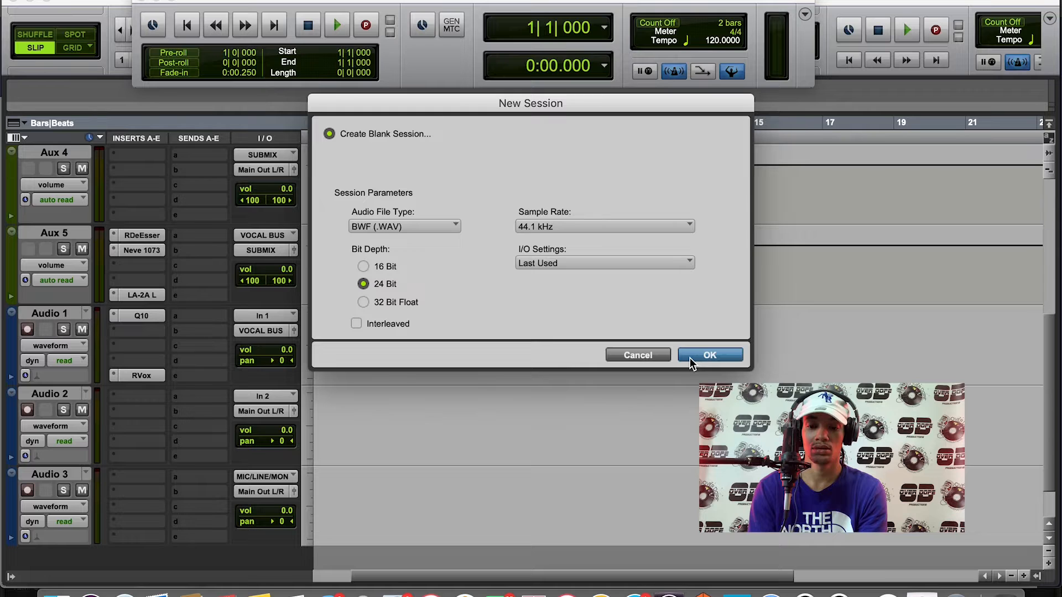
Create a blank 24-bit, 44.1 kHz BWF (.WAV) session named "1" inside the day nirvana 1 folder
click(690, 357)
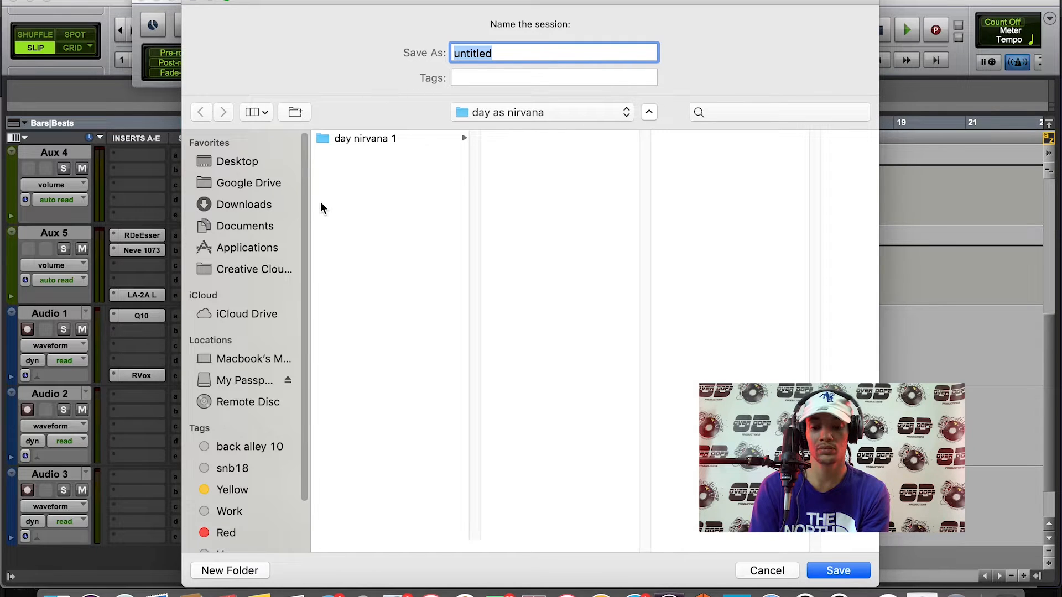
click(350, 136)
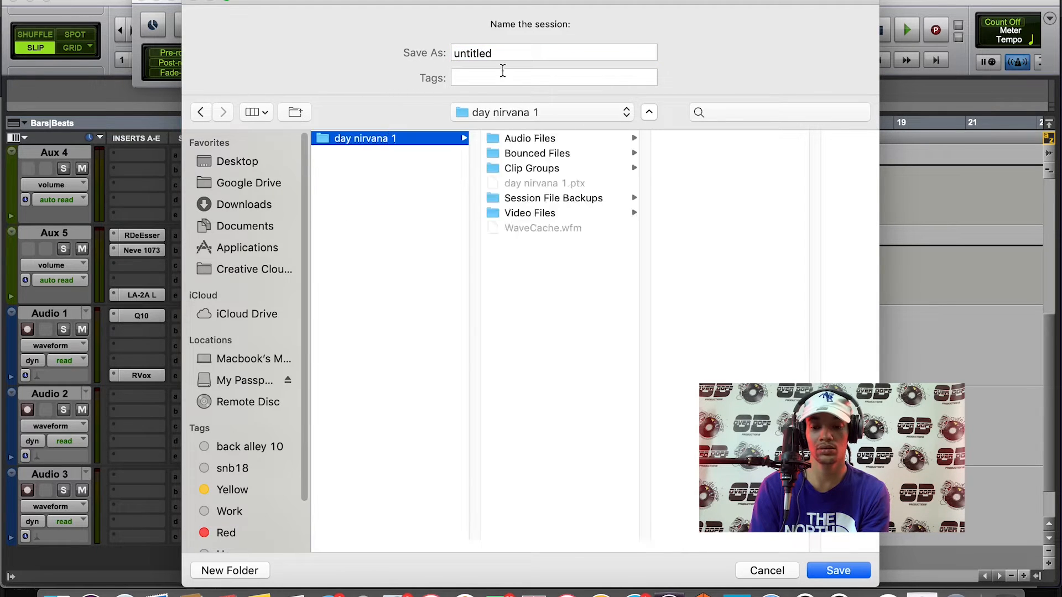
click(507, 51)
text(1)
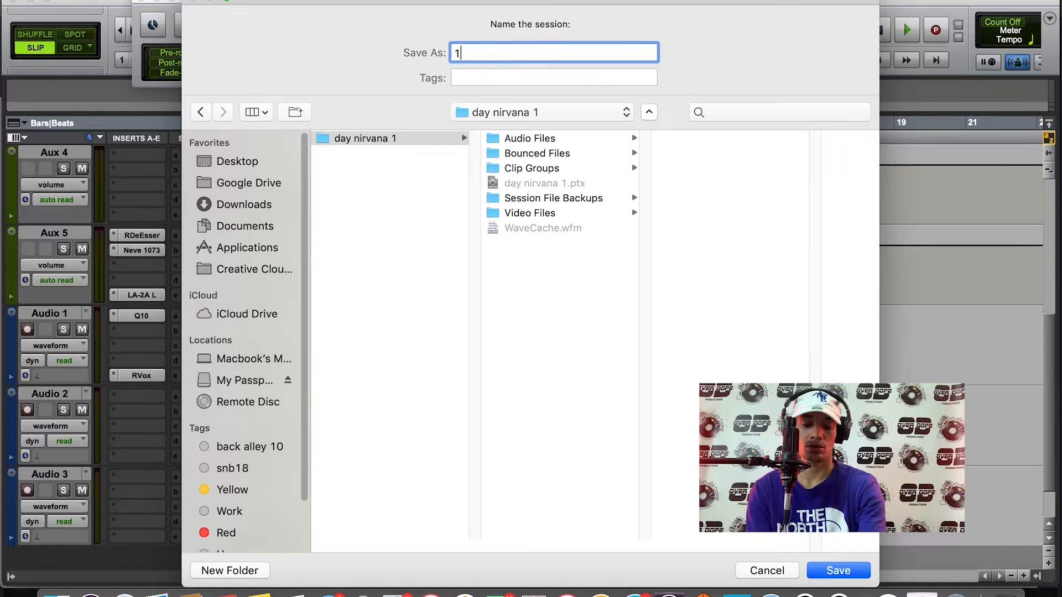
key(Return)
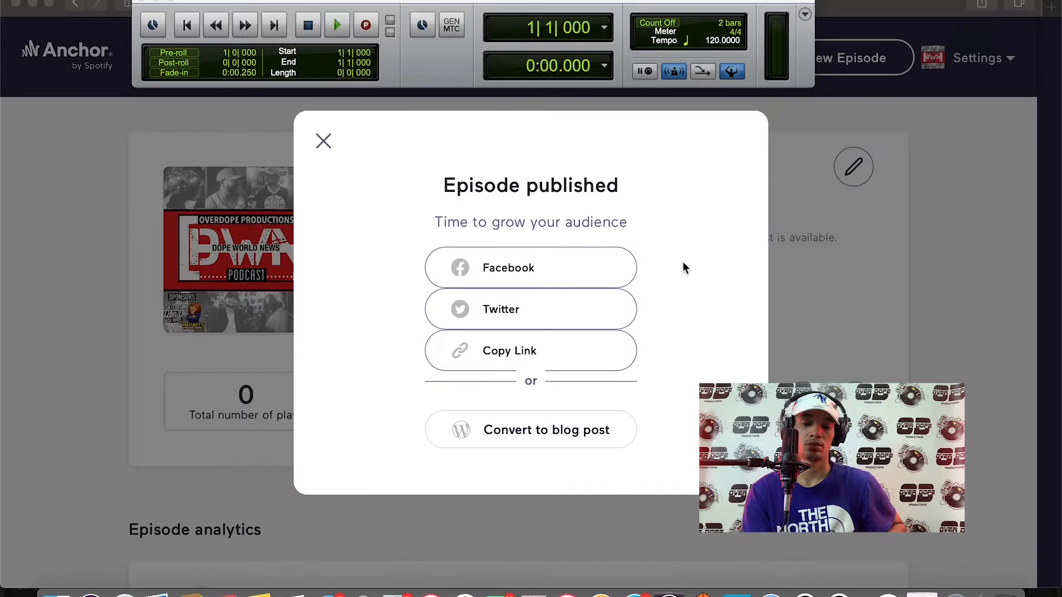
click(527, 266)
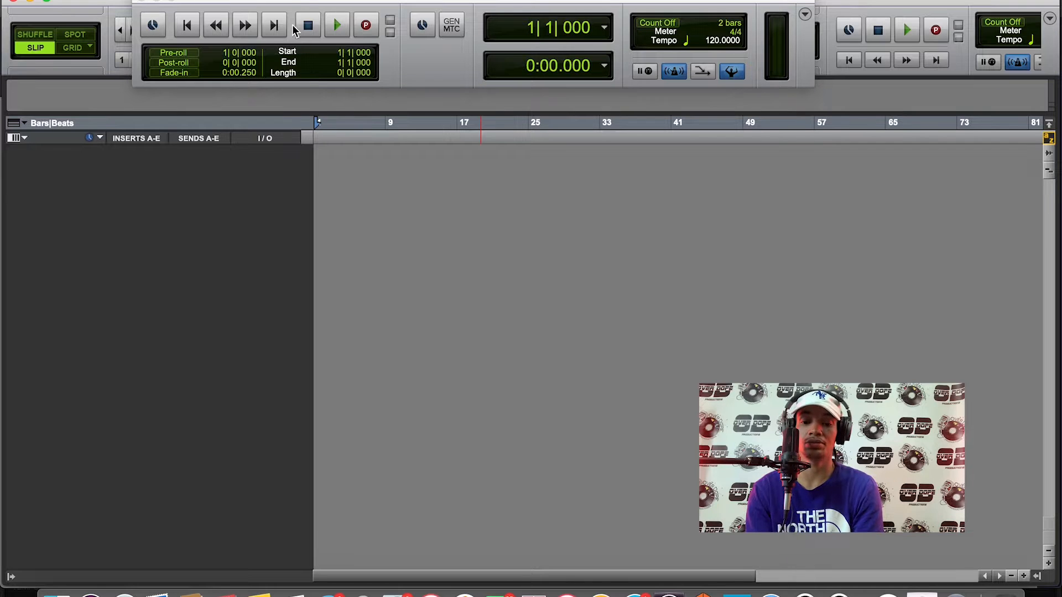
Begin a new-track request and define one stereo Master Fader in it
mouse_move(311, 3)
mouse_down()
mouse_move(313, 16)
mouse_move(317, 1)
mouse_up()
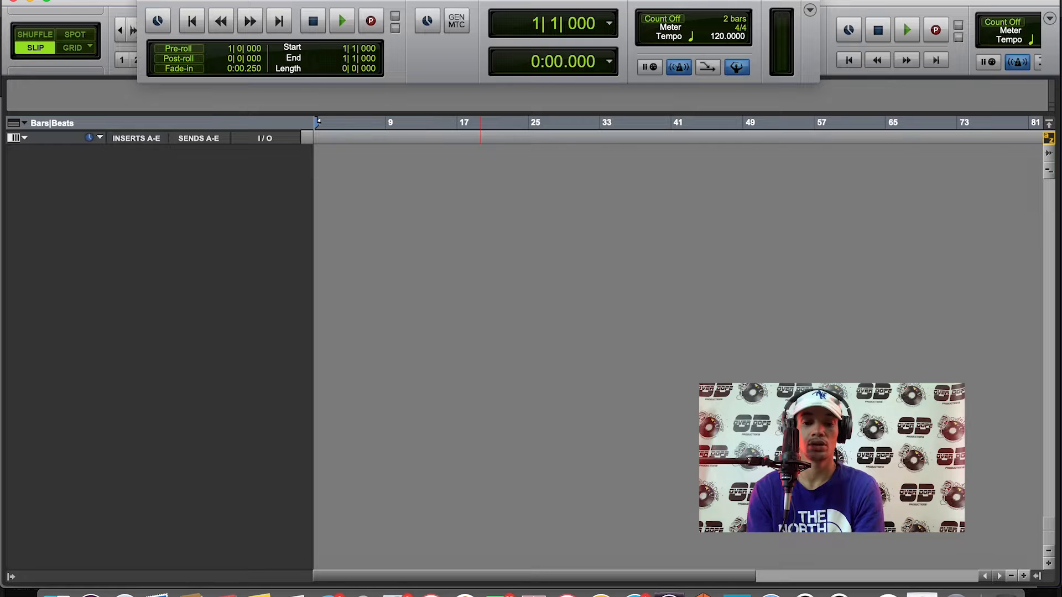
click(248, 2)
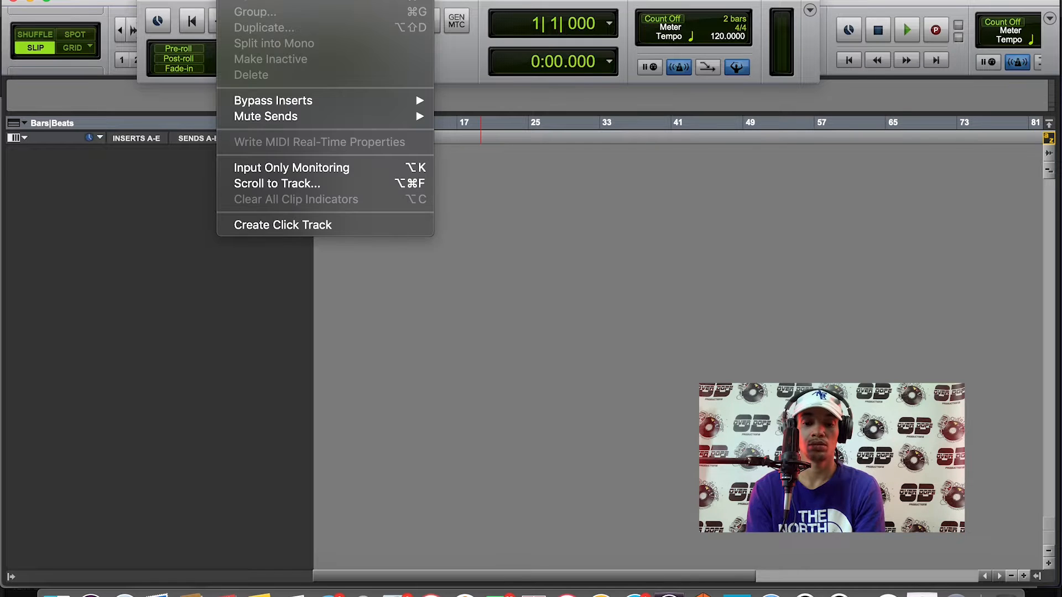
click(248, 2)
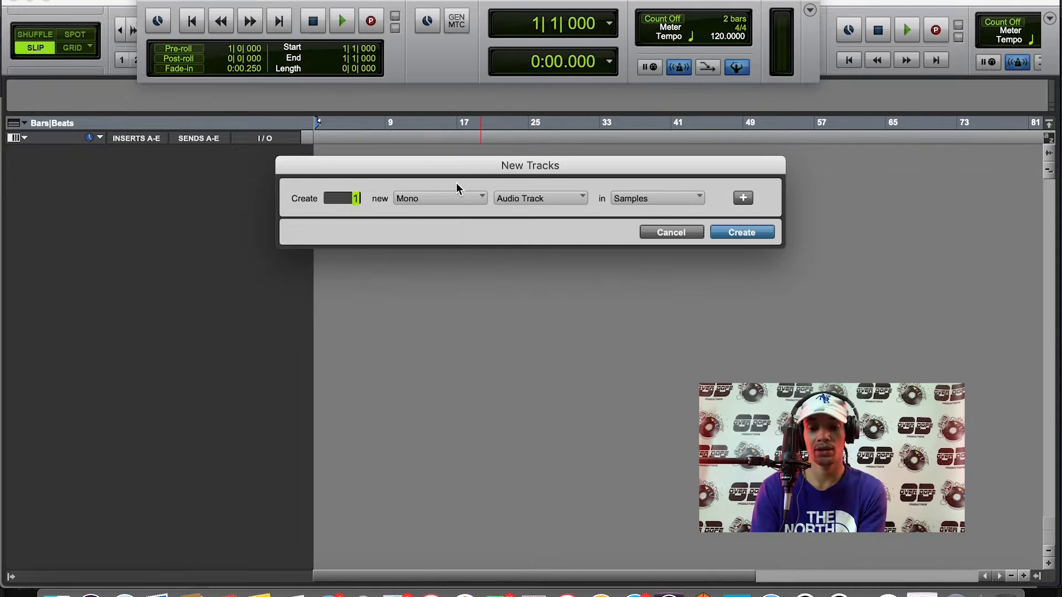
click(456, 200)
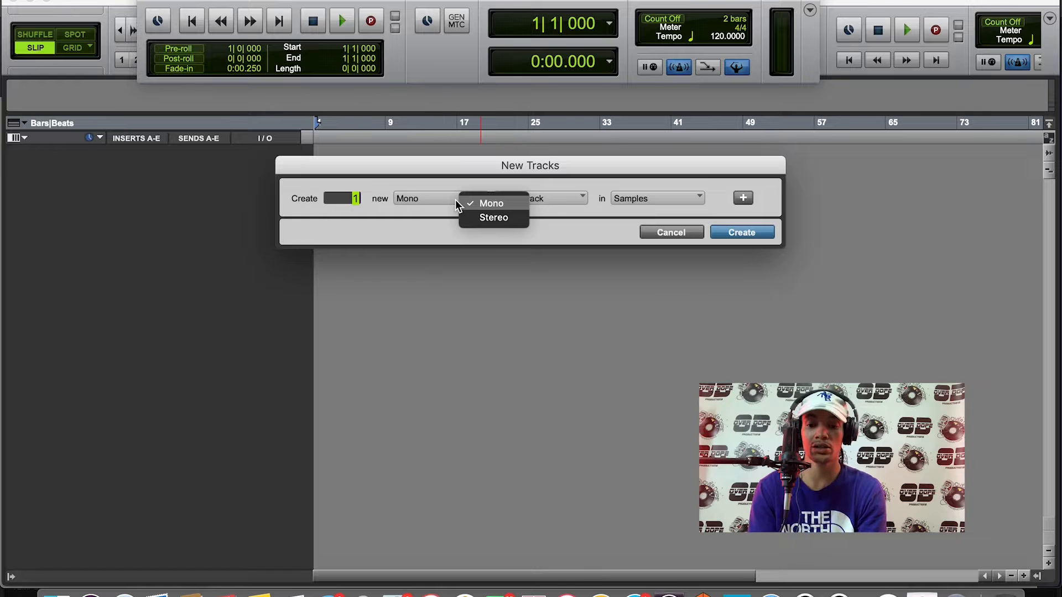
click(492, 217)
click(508, 201)
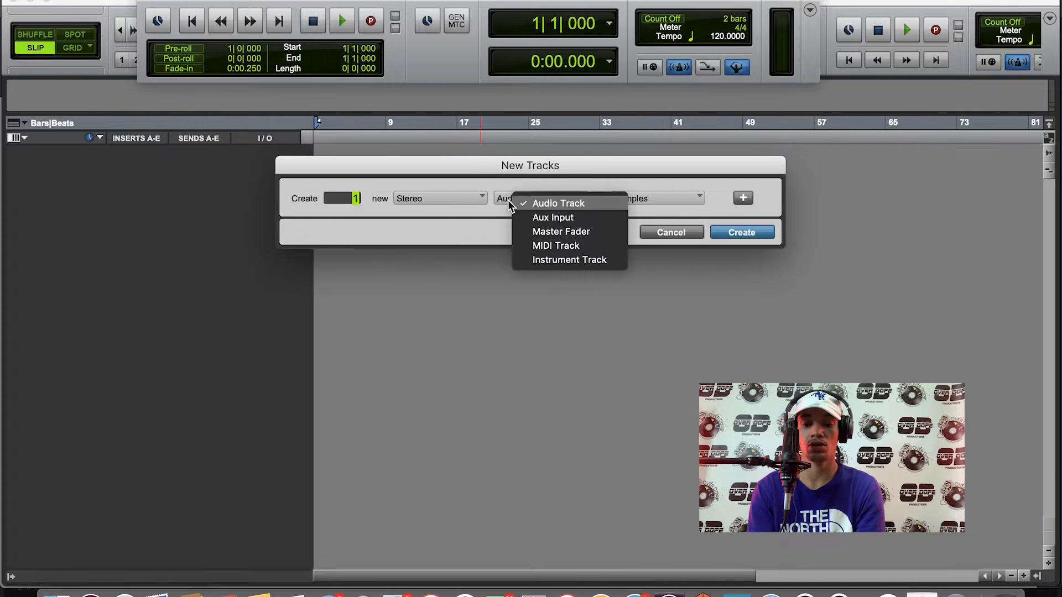
click(547, 235)
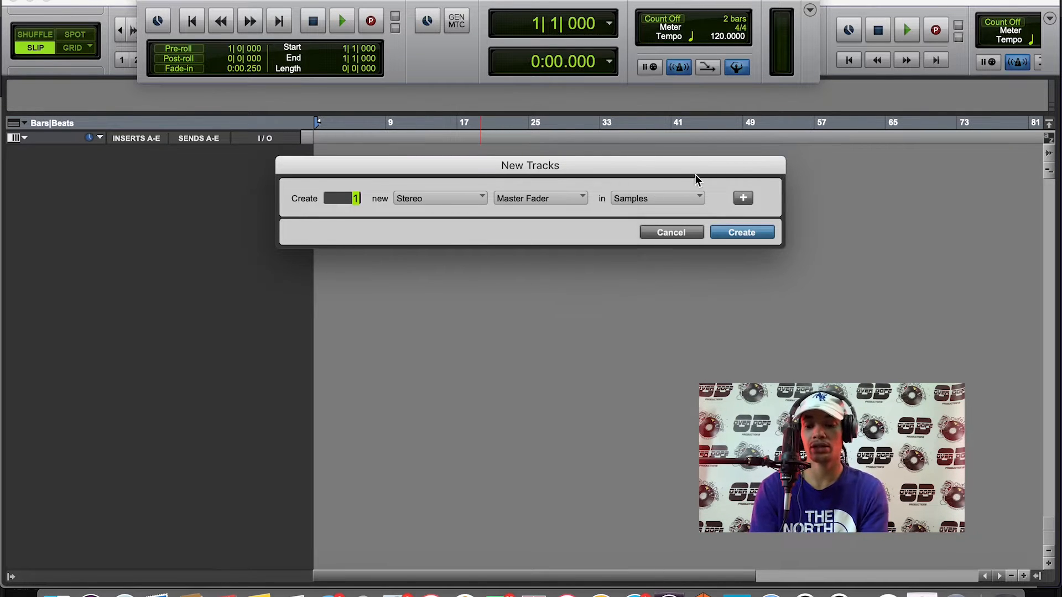
Add five stereo Aux Input tracks to the new-track request
click(743, 197)
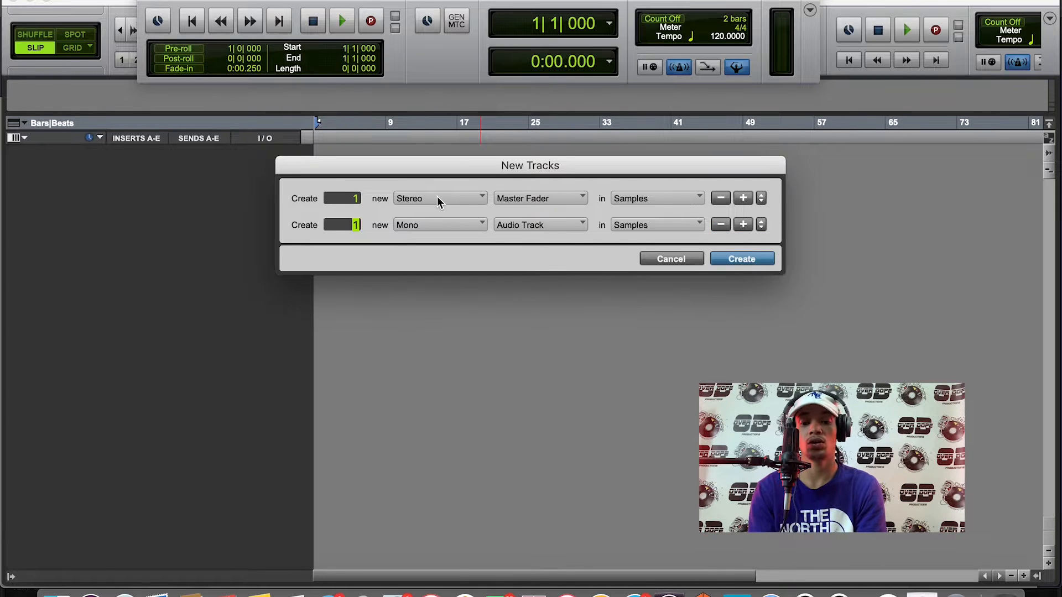
click(421, 224)
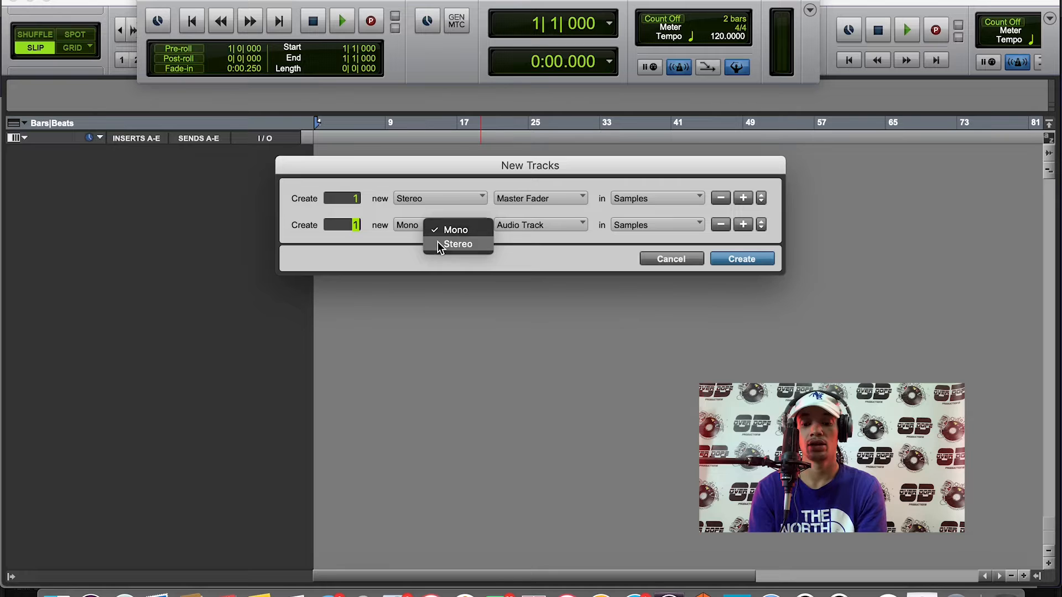
click(437, 242)
click(509, 228)
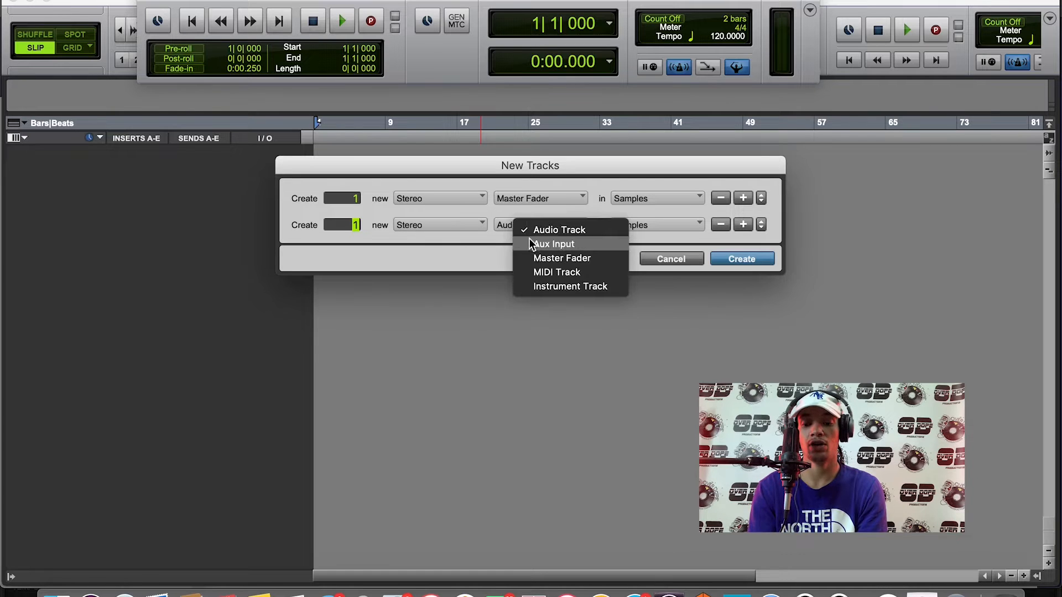
click(530, 244)
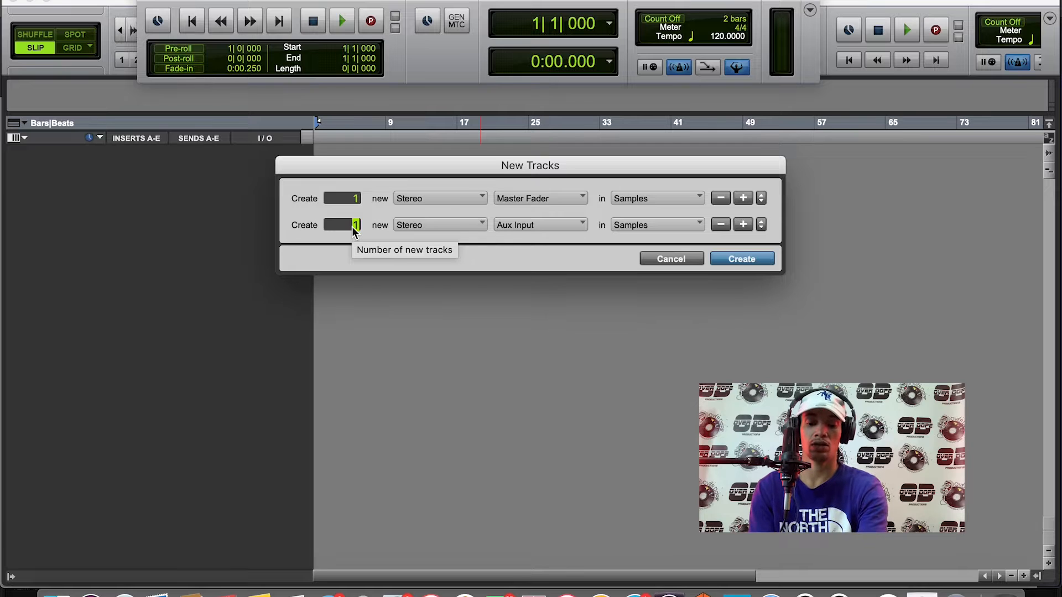
text(5)
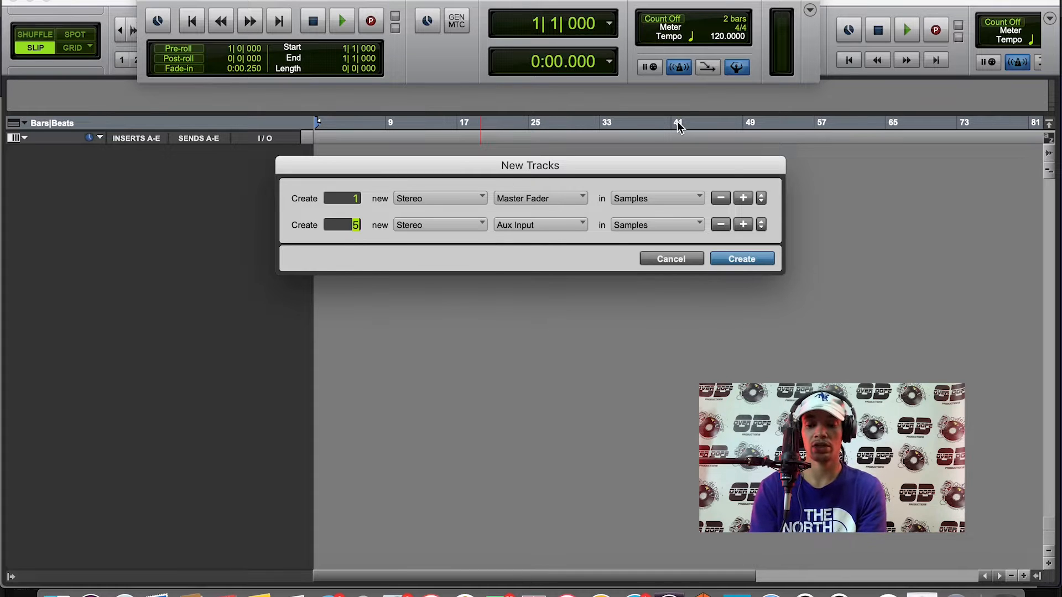
Add six mono audio tracks to the request and create all the defined tracks
click(742, 225)
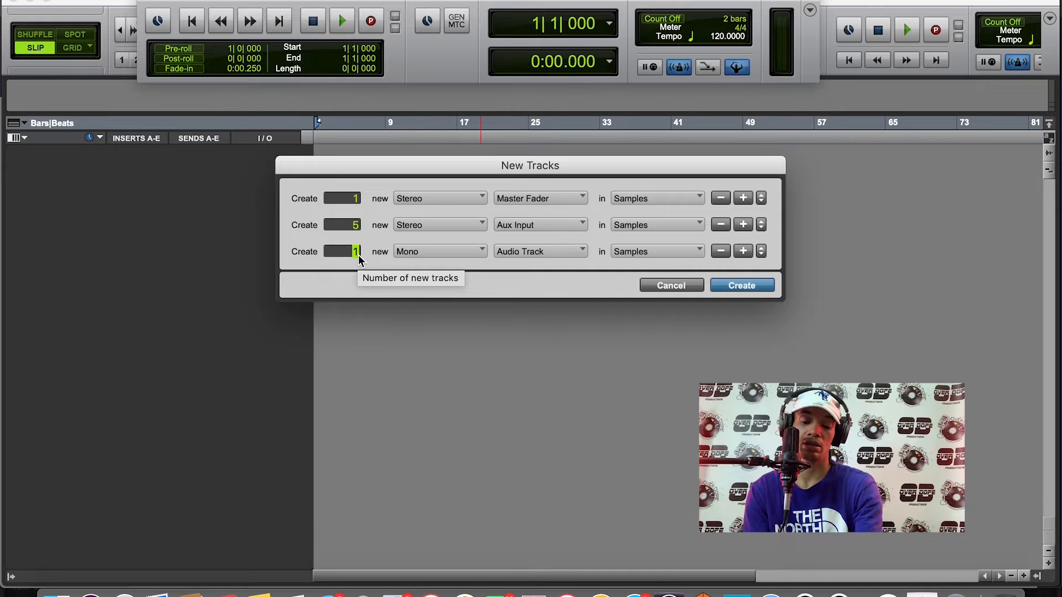
text(6)
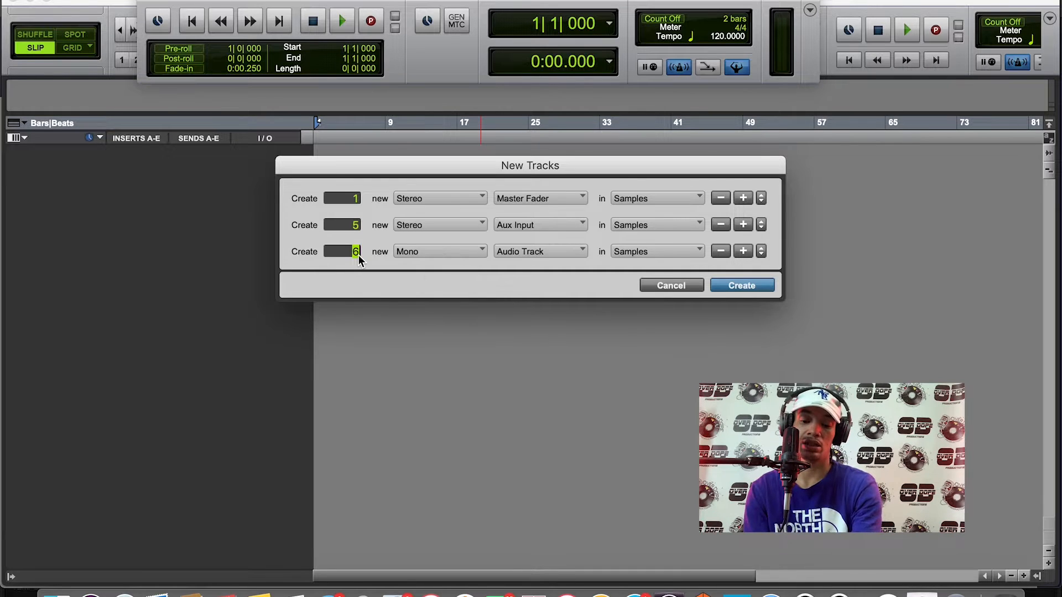
click(742, 286)
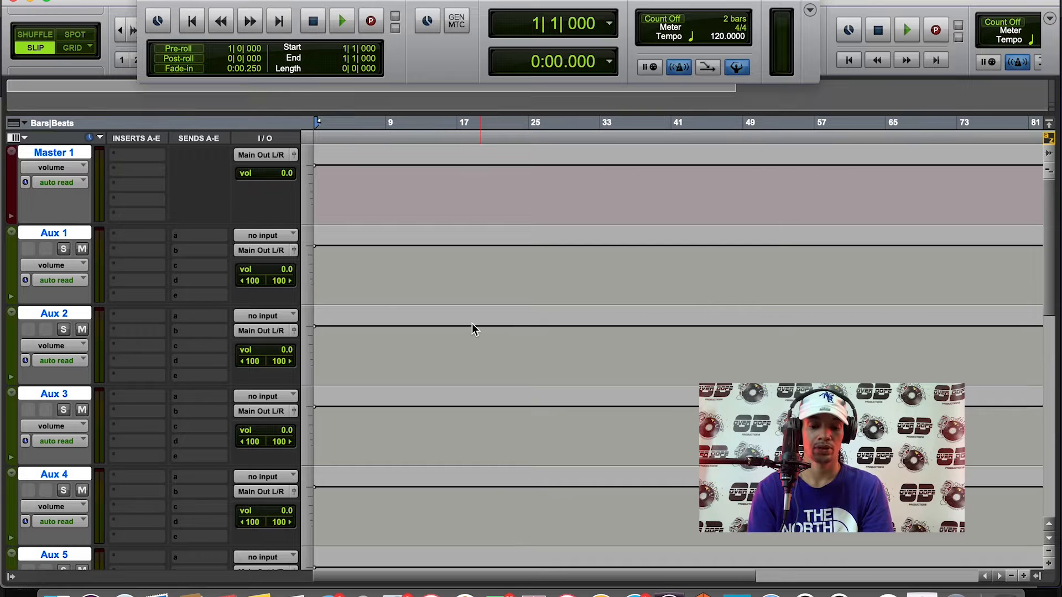
Clear the selection of the newly created tracks
scroll(49, 237, down, 2)
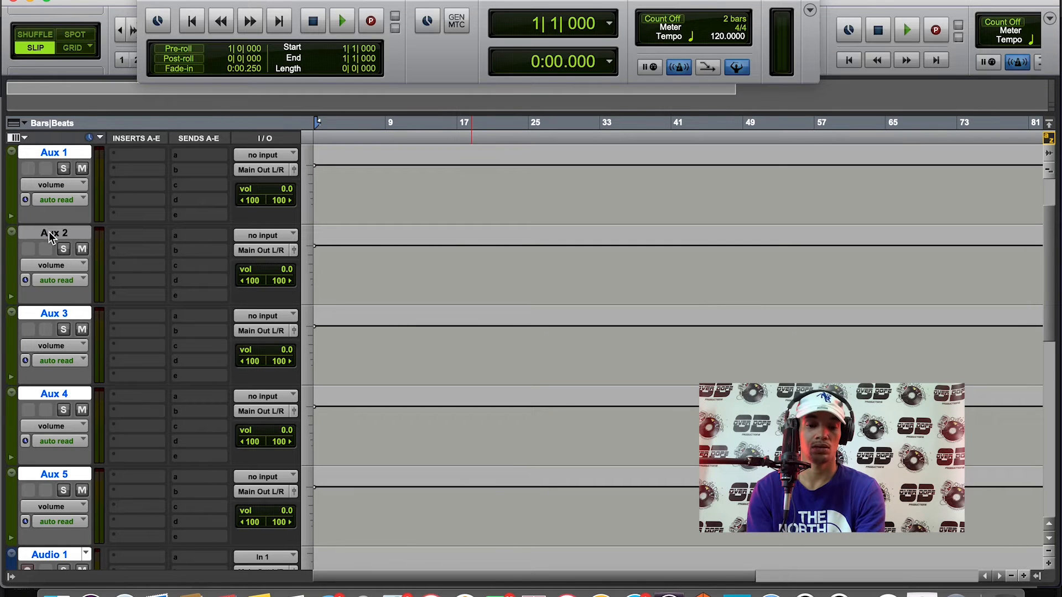
click(50, 235)
scroll(436, 415, down, 6)
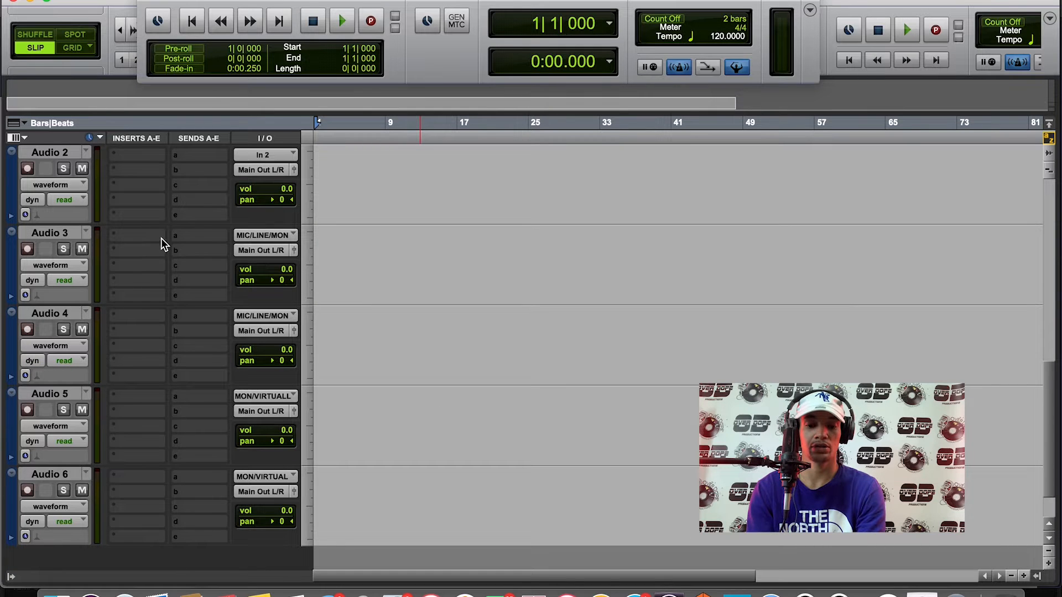
scroll(160, 238, up, 2)
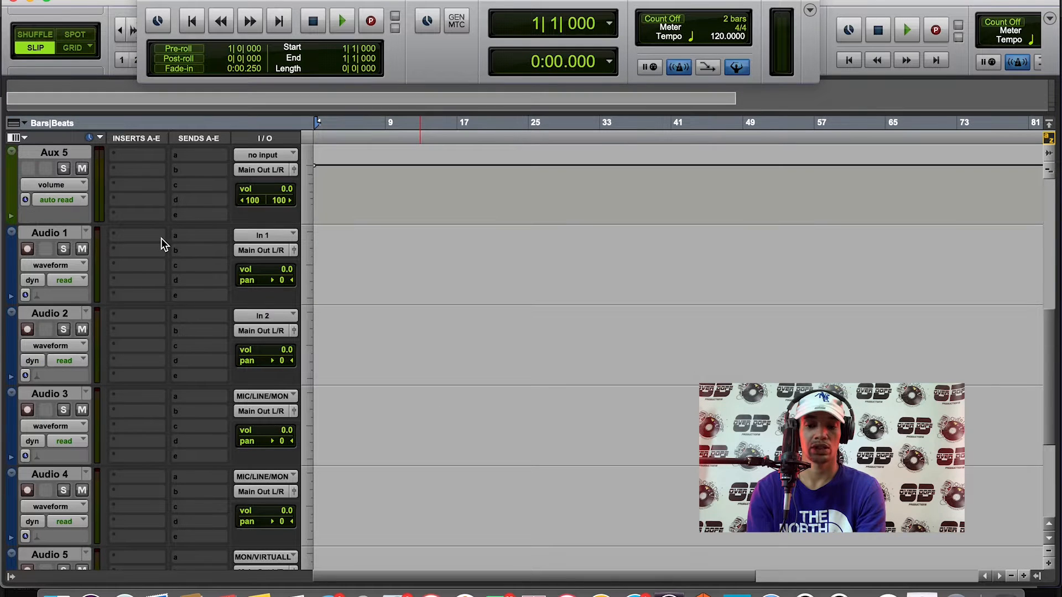
Route the outputs of Audio 1 and Audio 2 to the stereo VOCAL BUS
click(131, 237)
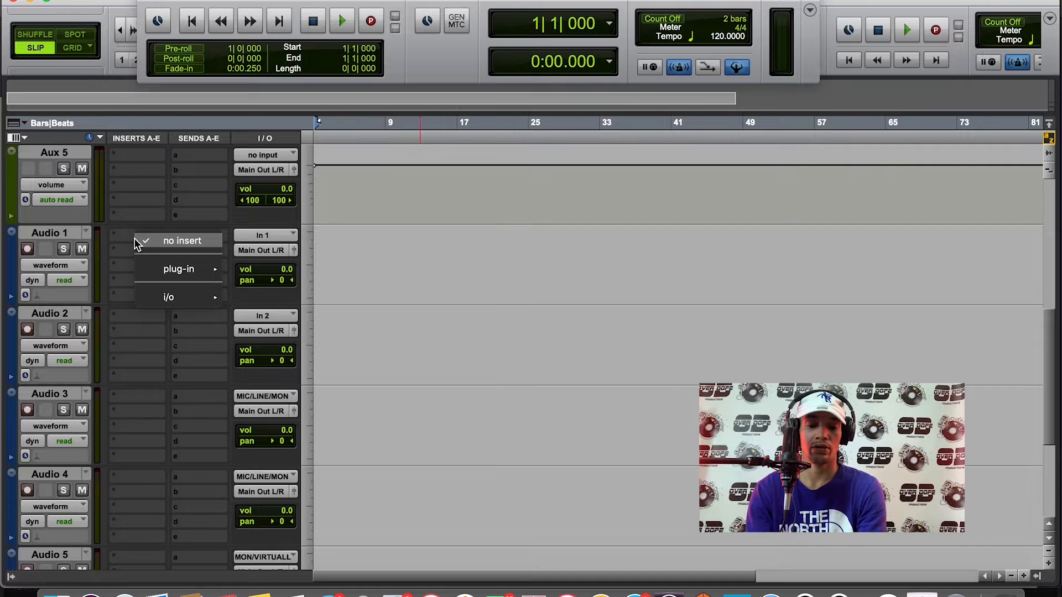
click(262, 237)
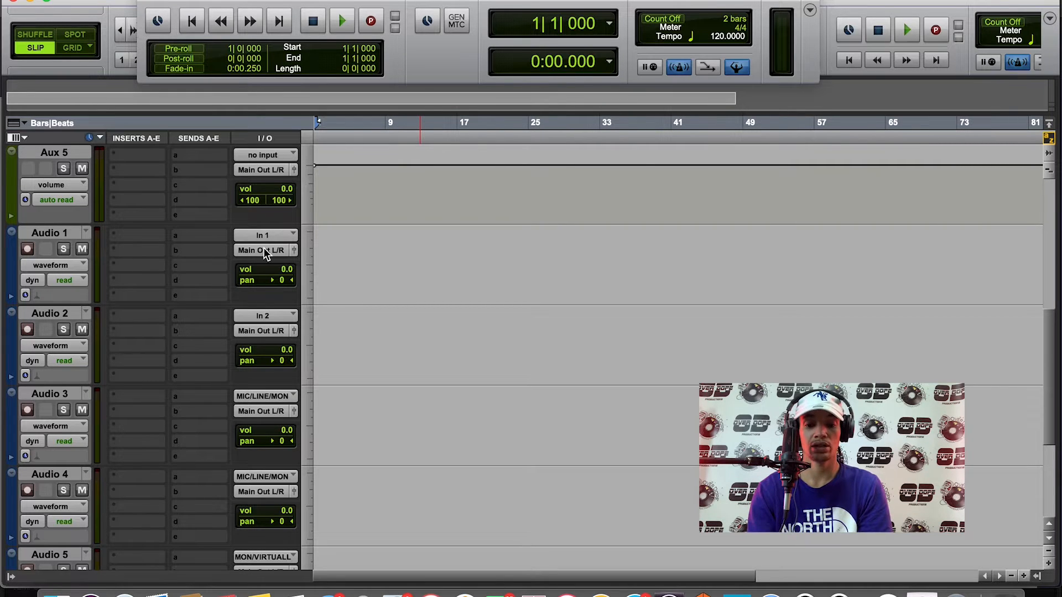
click(264, 251)
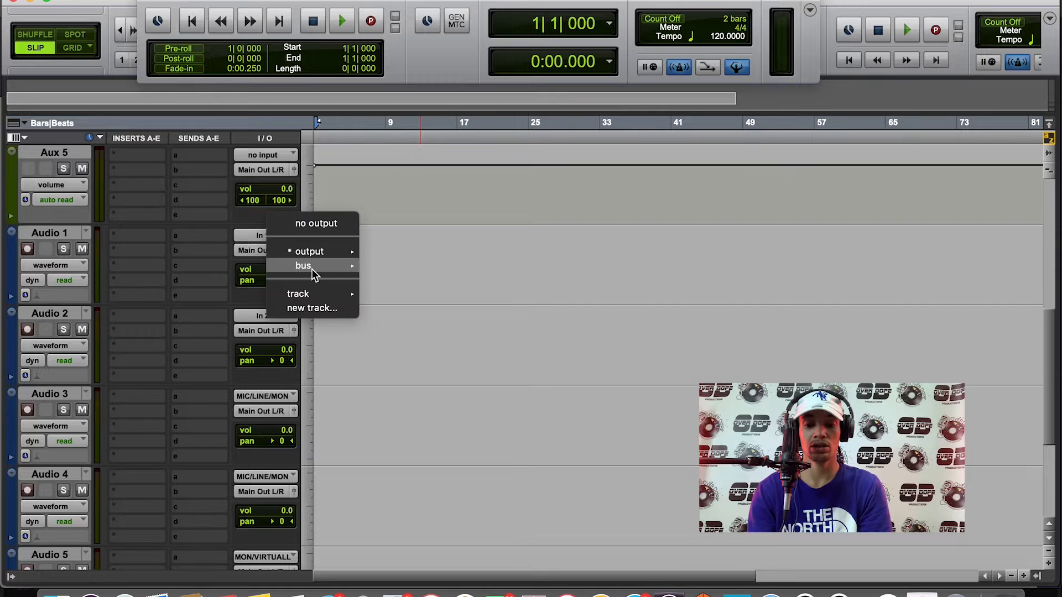
mouse_move(314, 275)
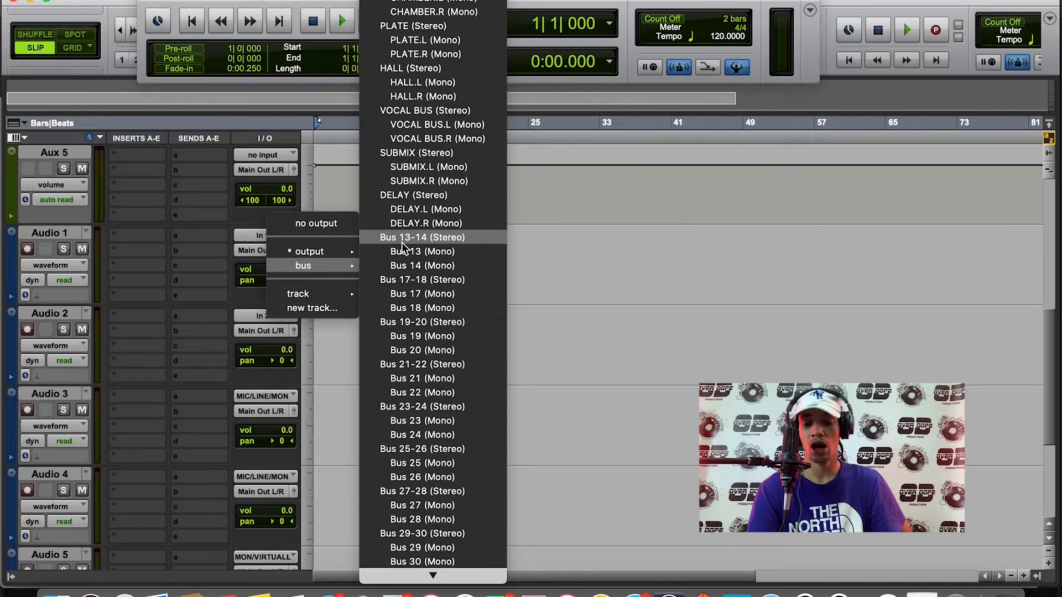
click(440, 108)
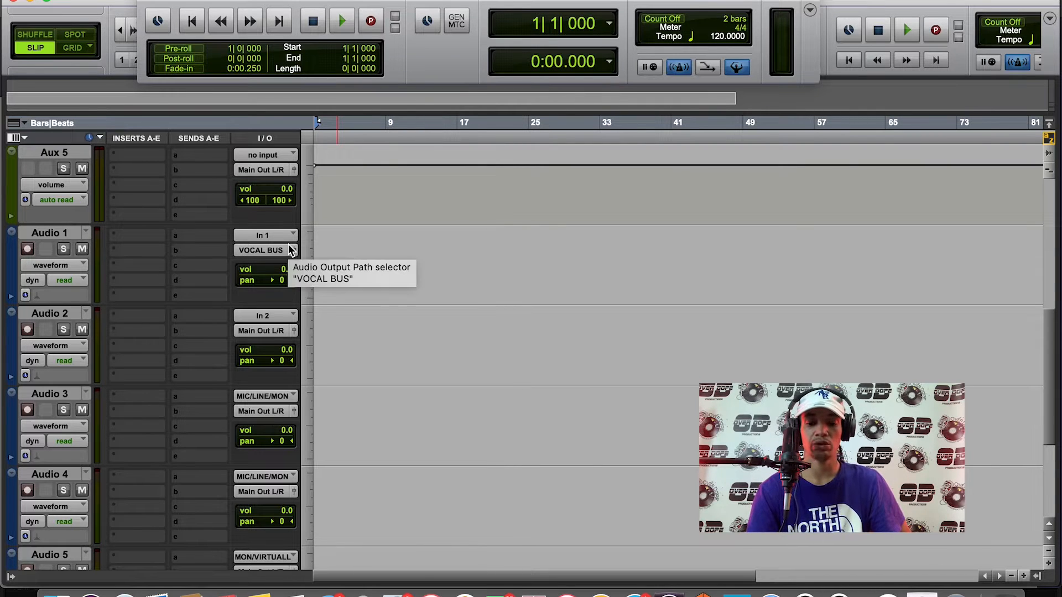
click(252, 331)
mouse_move(289, 348)
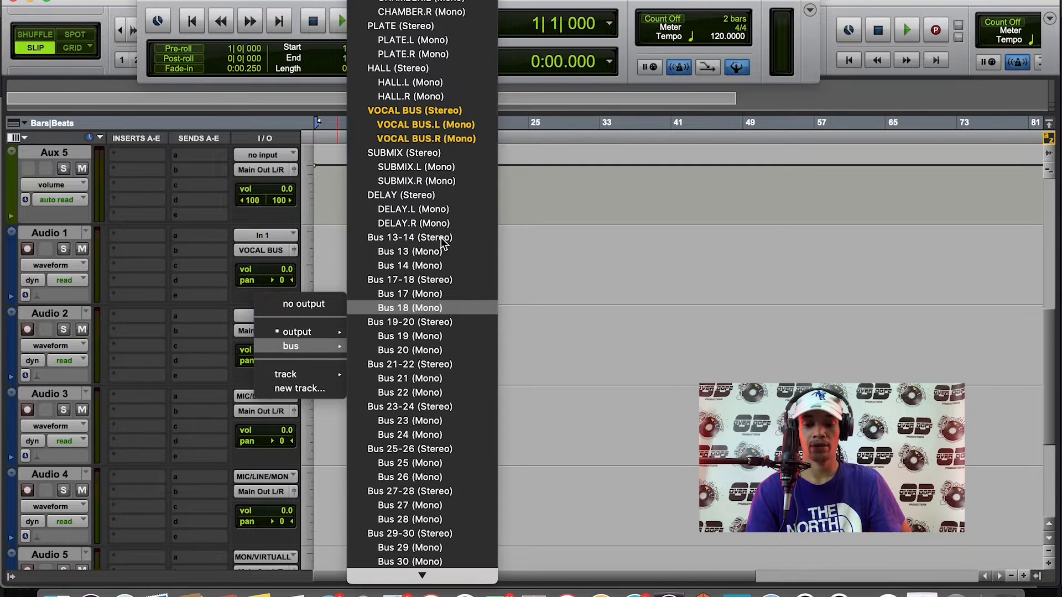
click(440, 113)
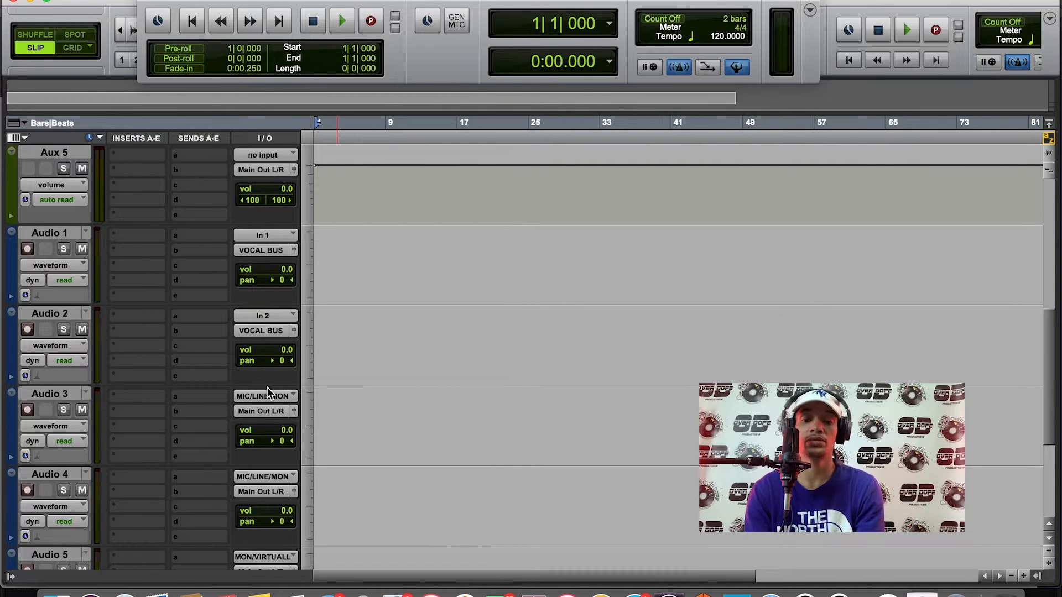
Insert the Q10 (mono) equalizer in the first insert slot of Audio 1
scroll(166, 337, up, 1)
scroll(165, 337, down, 2)
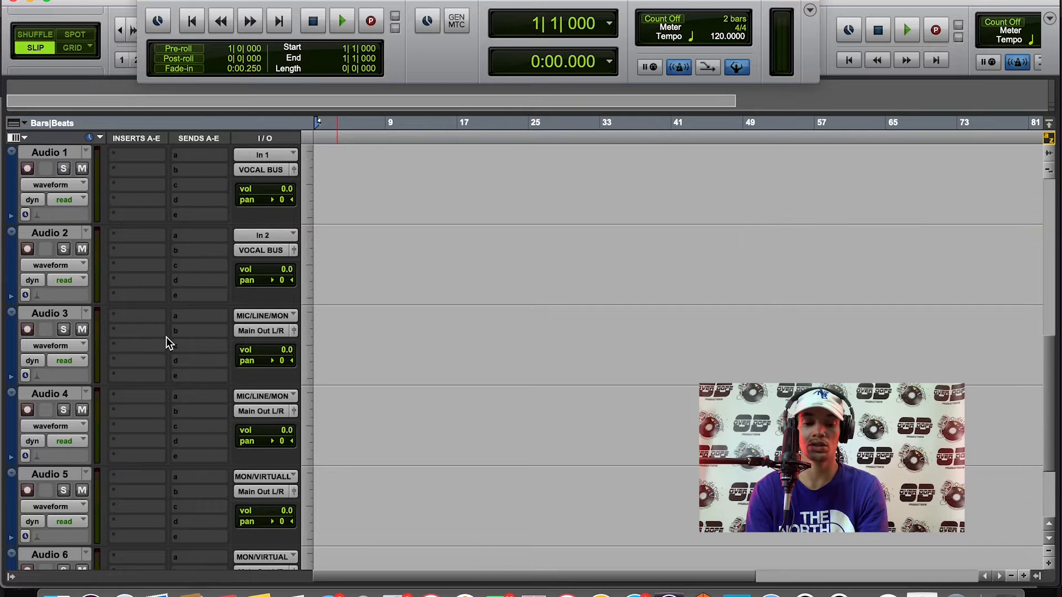
scroll(166, 337, up, 1)
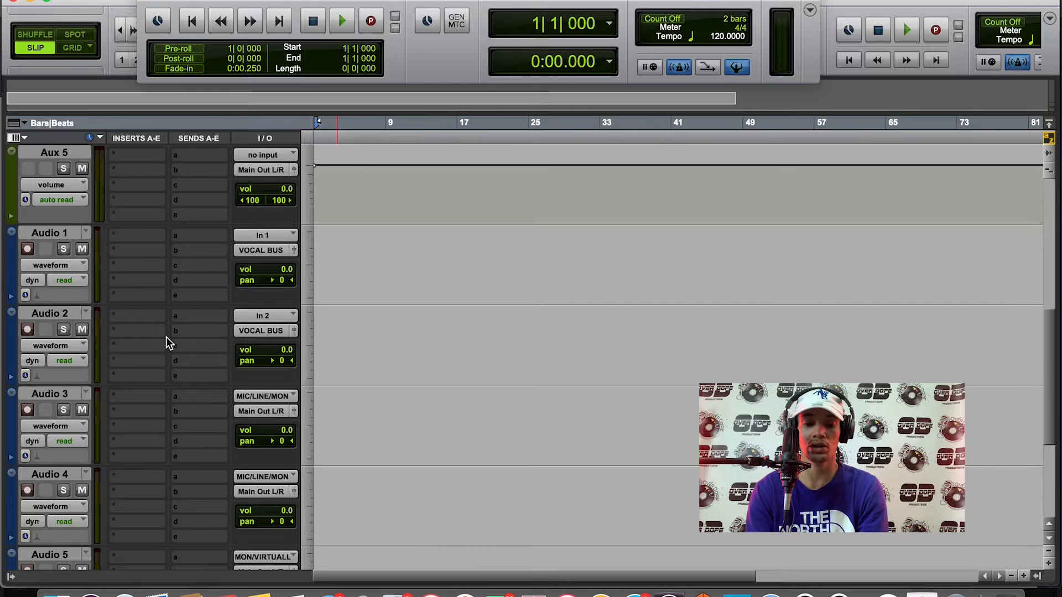
click(143, 237)
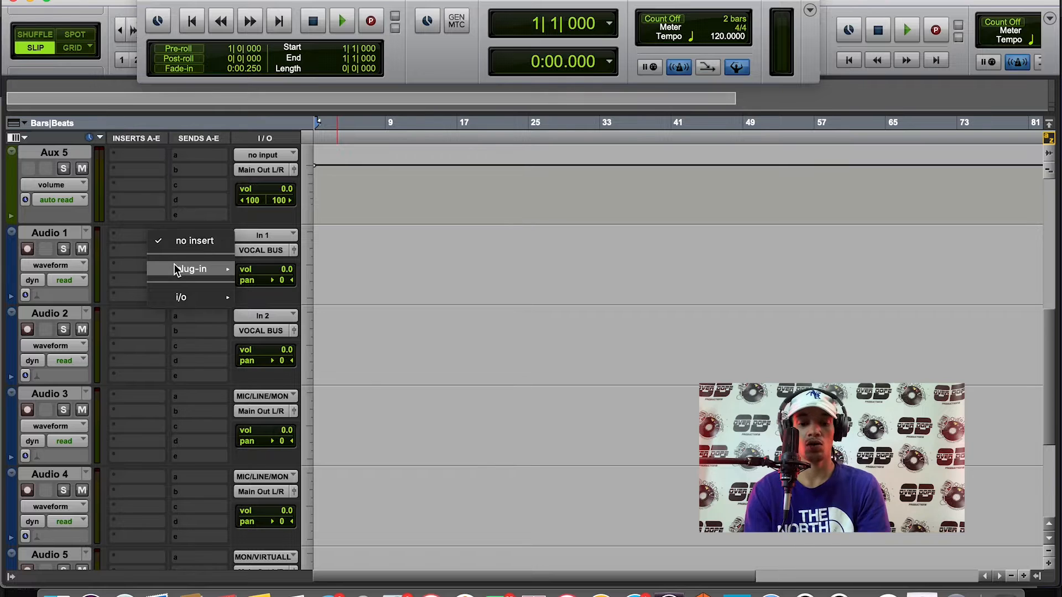
mouse_move(180, 271)
mouse_move(271, 275)
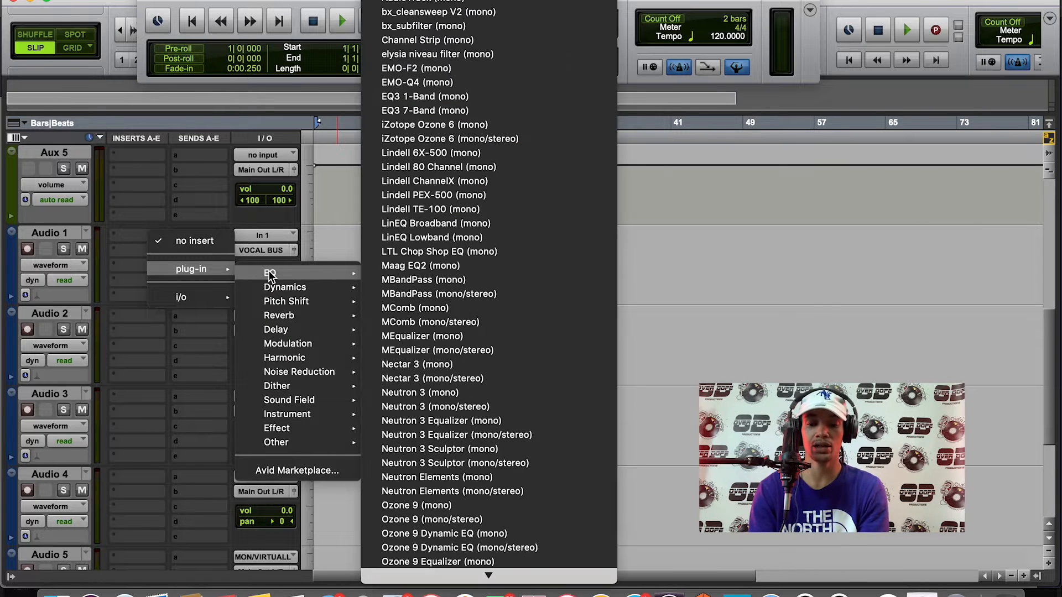
scroll(534, 294, down, 7)
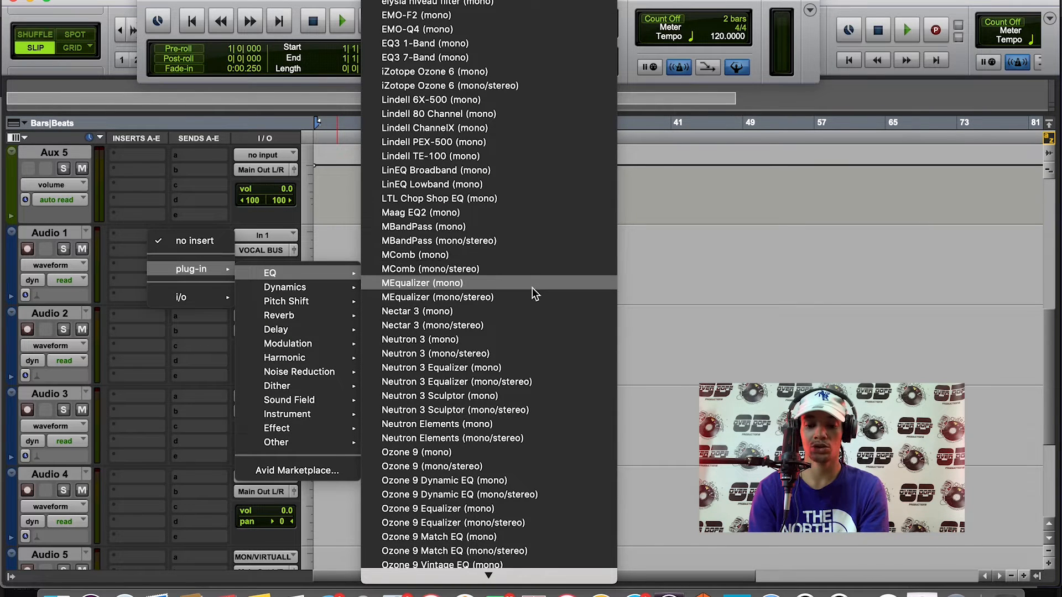
scroll(534, 294, down, 13)
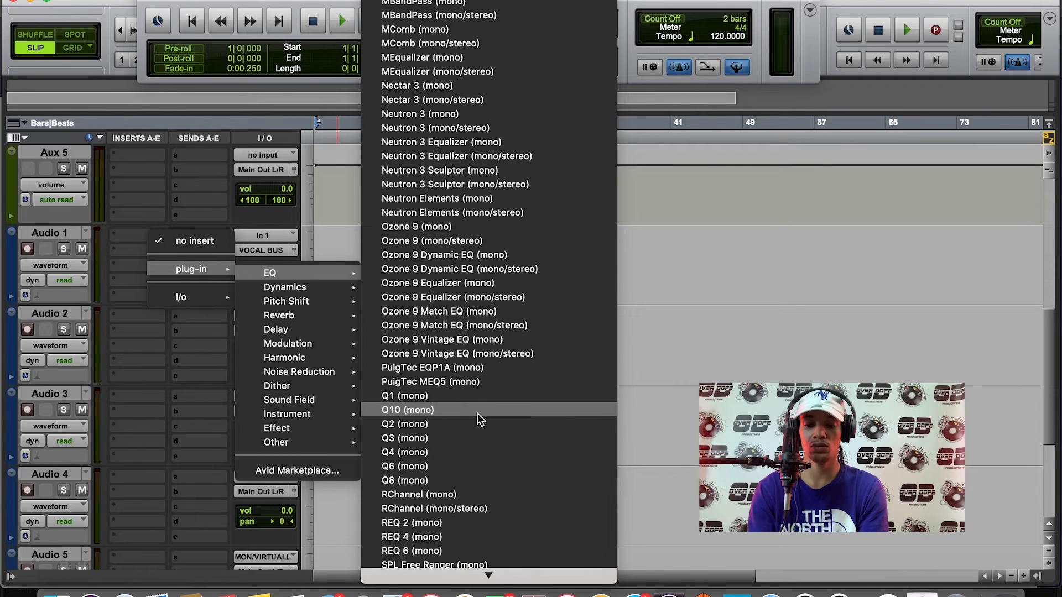
click(477, 413)
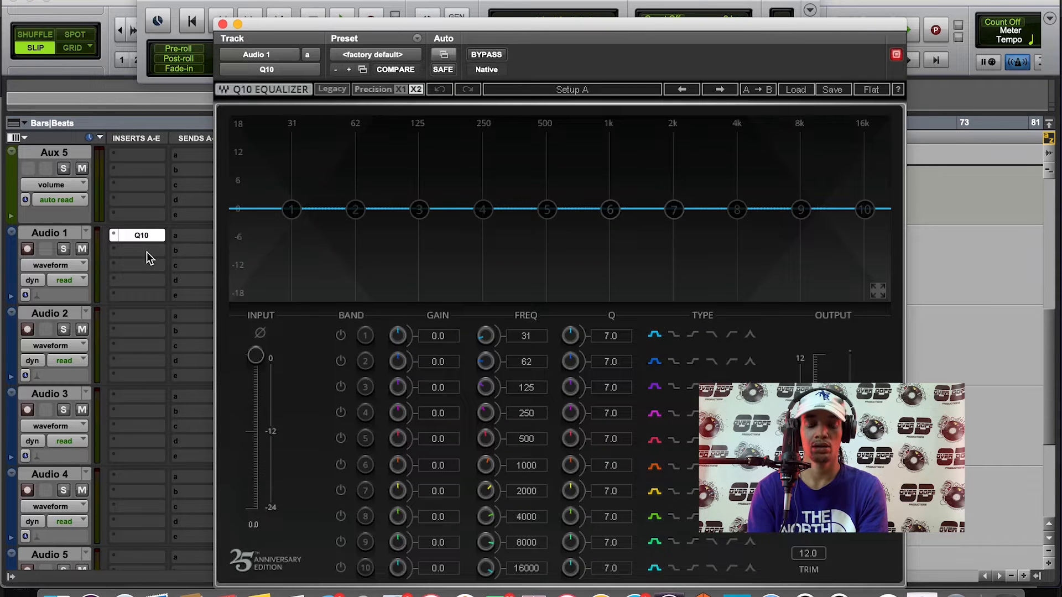
Try the EQ3 7-Band (mono) with its high-pass filter in Audio 1's second insert slot, and remove the plug-in
click(146, 252)
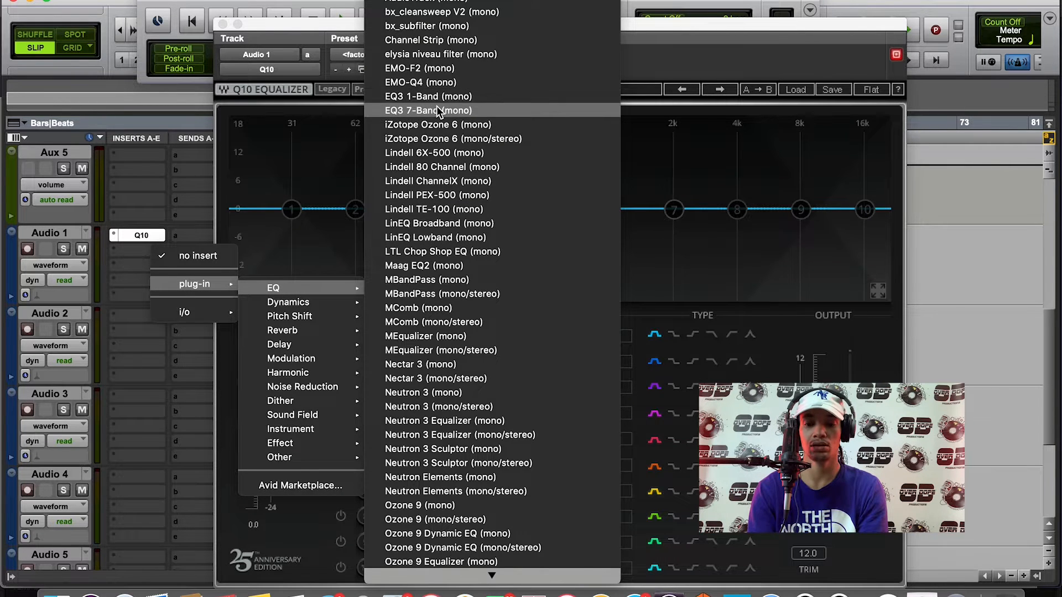
click(437, 105)
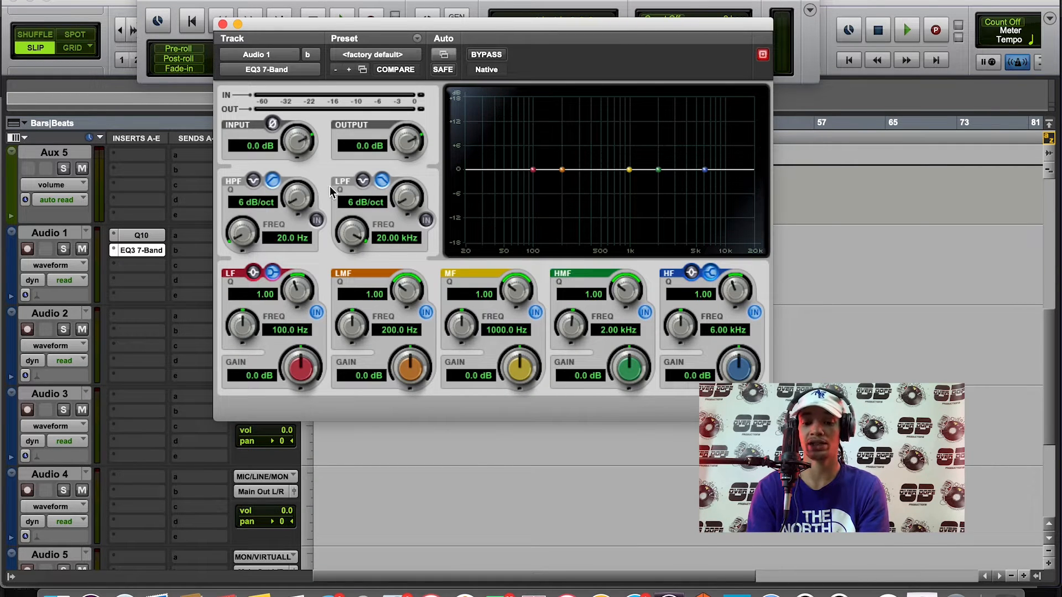
click(316, 221)
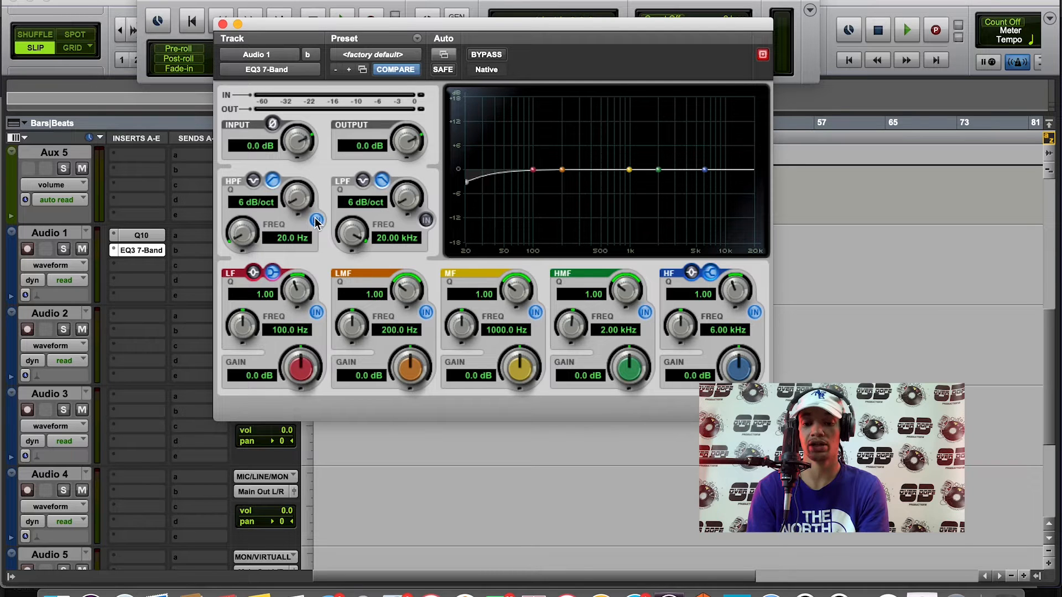
click(316, 221)
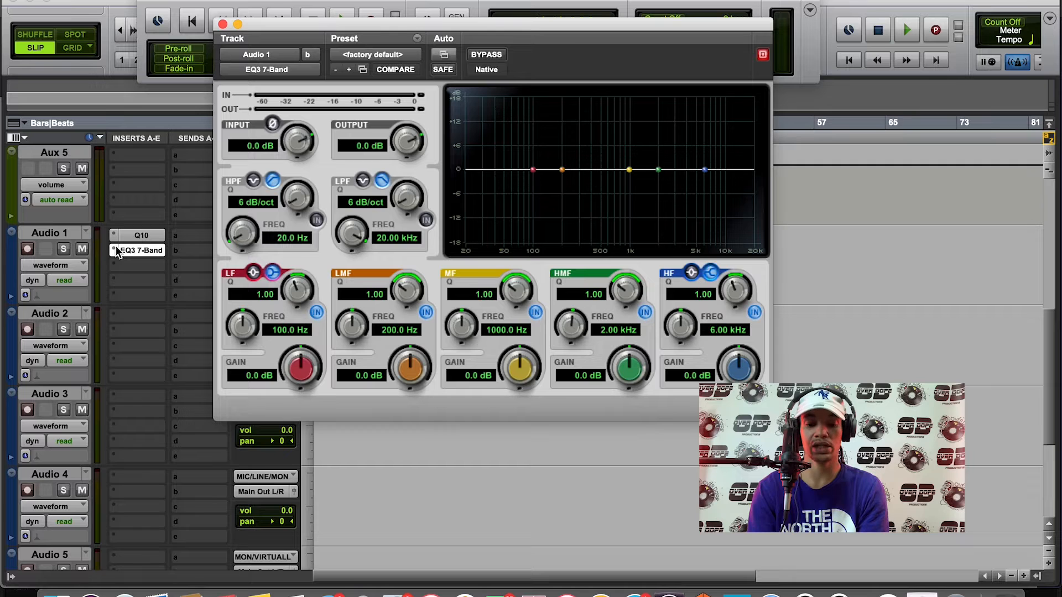
click(114, 251)
click(147, 226)
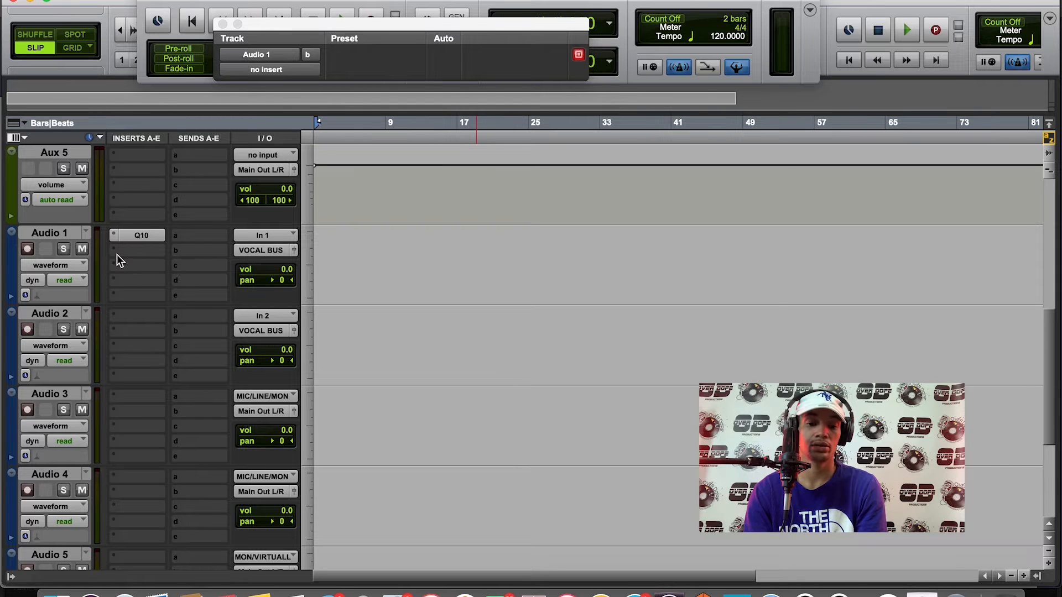
In Audio 1's Q10, make band 1 a high-pass filter at about 117 Hz and cut band 5 by about 2.2 dB near 677 Hz
scroll(127, 278, down, 1)
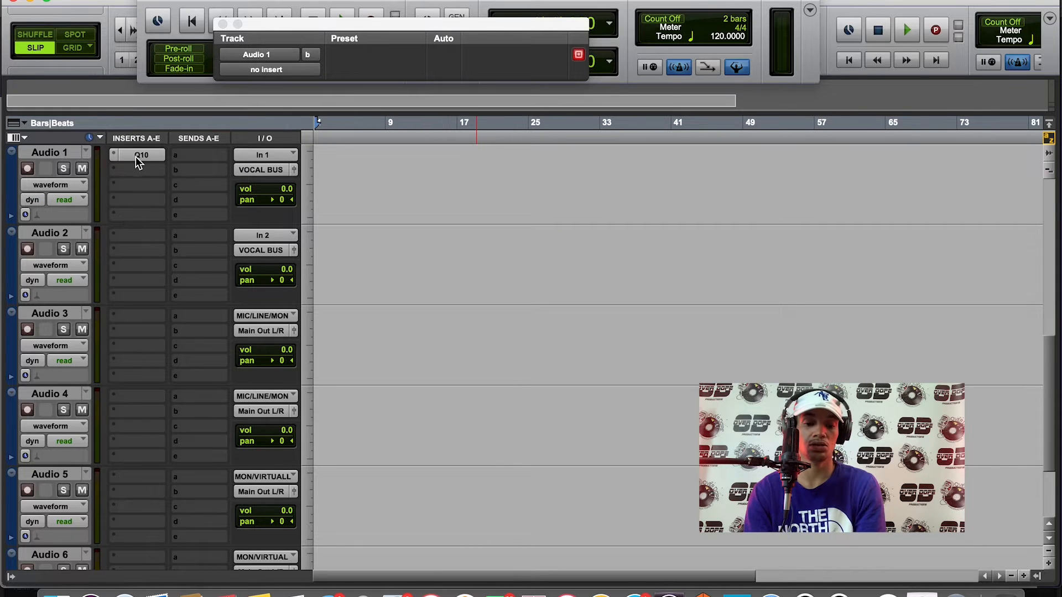
click(138, 156)
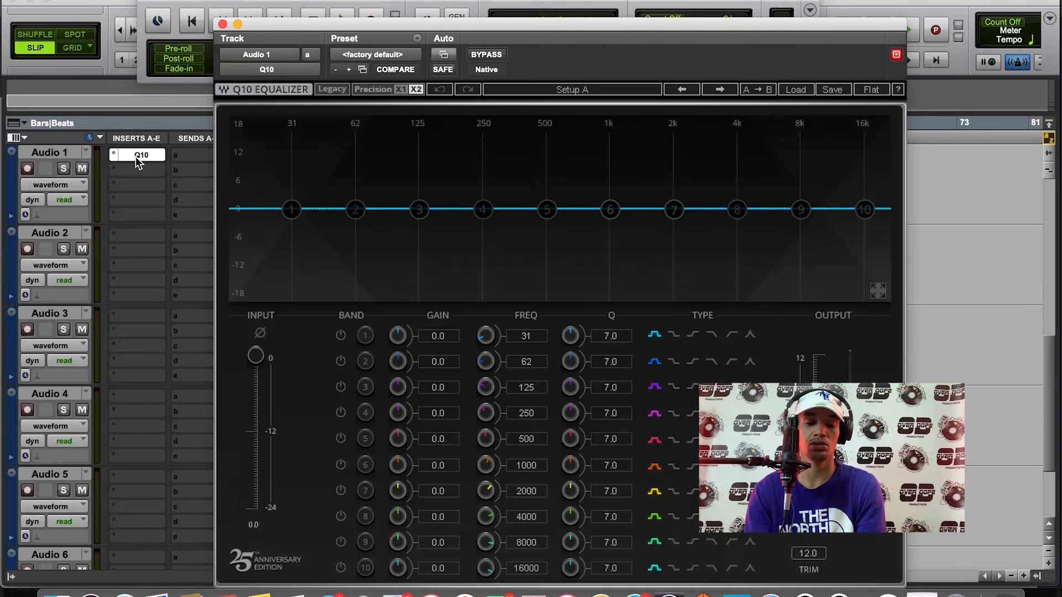
click(341, 336)
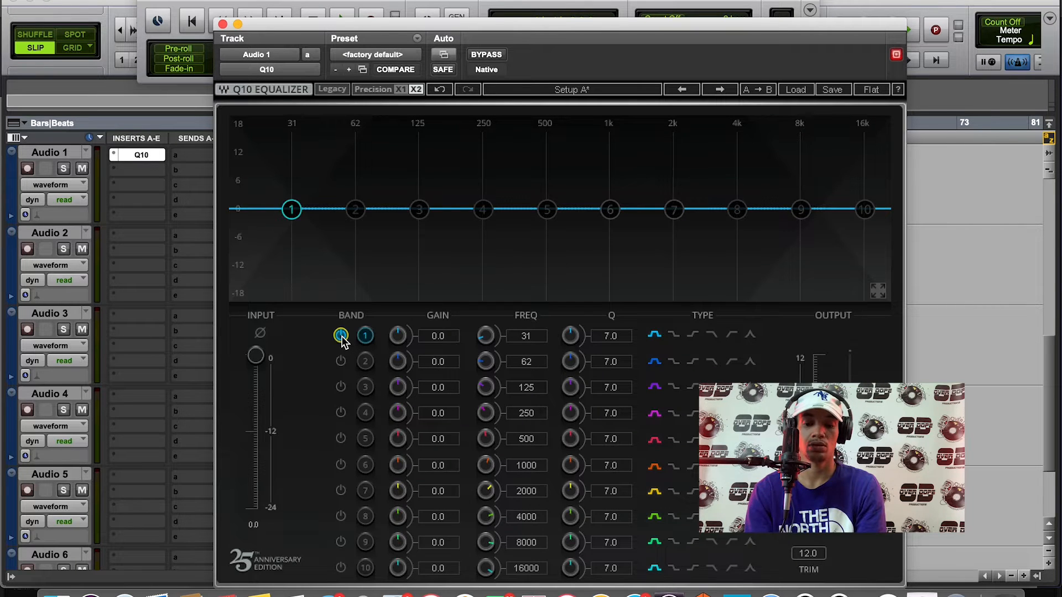
click(731, 335)
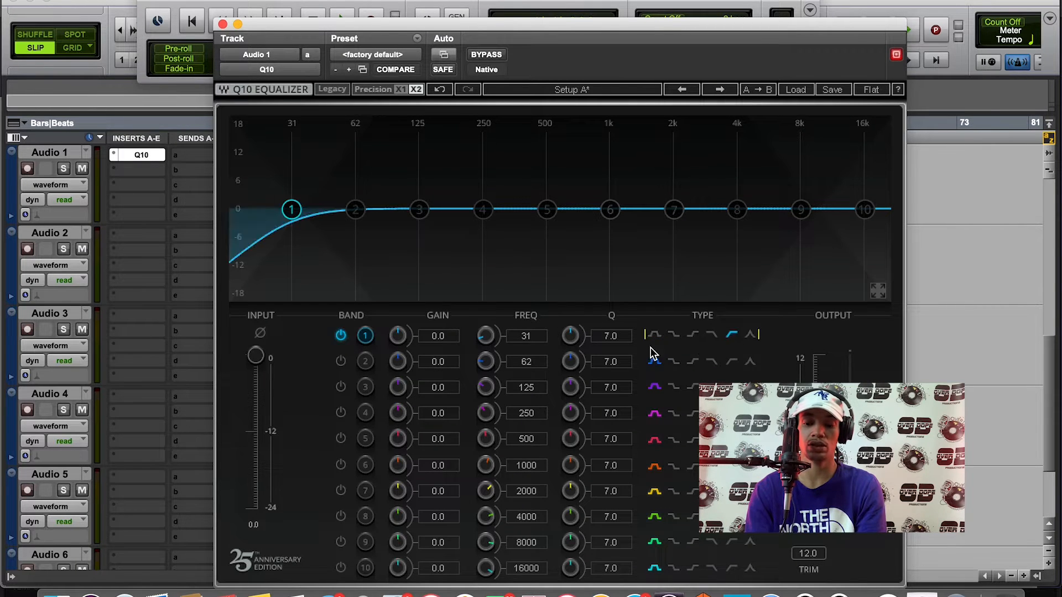
drag(292, 209, 413, 209)
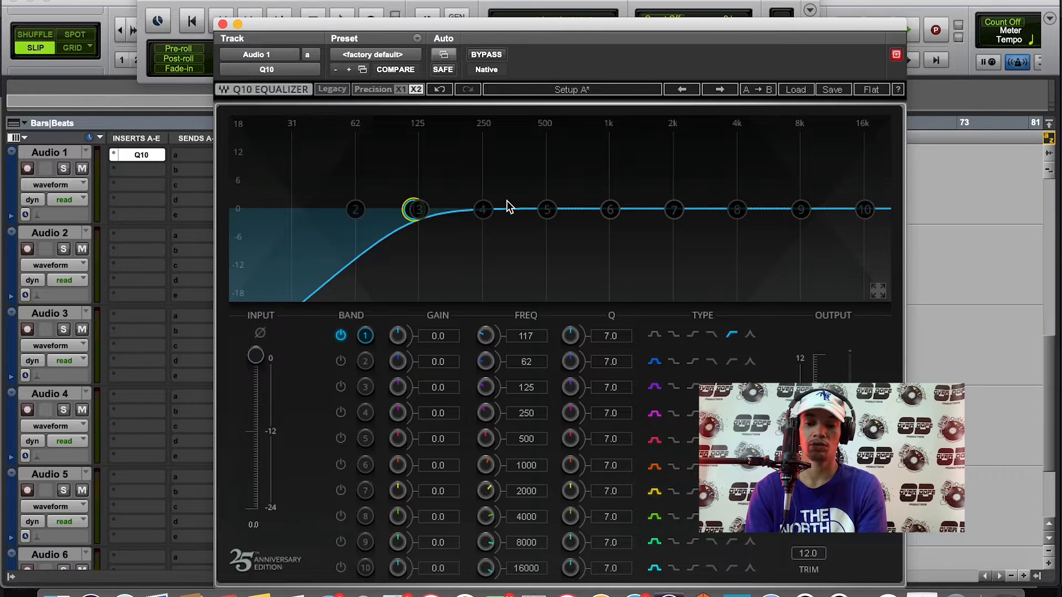
drag(547, 209, 574, 221)
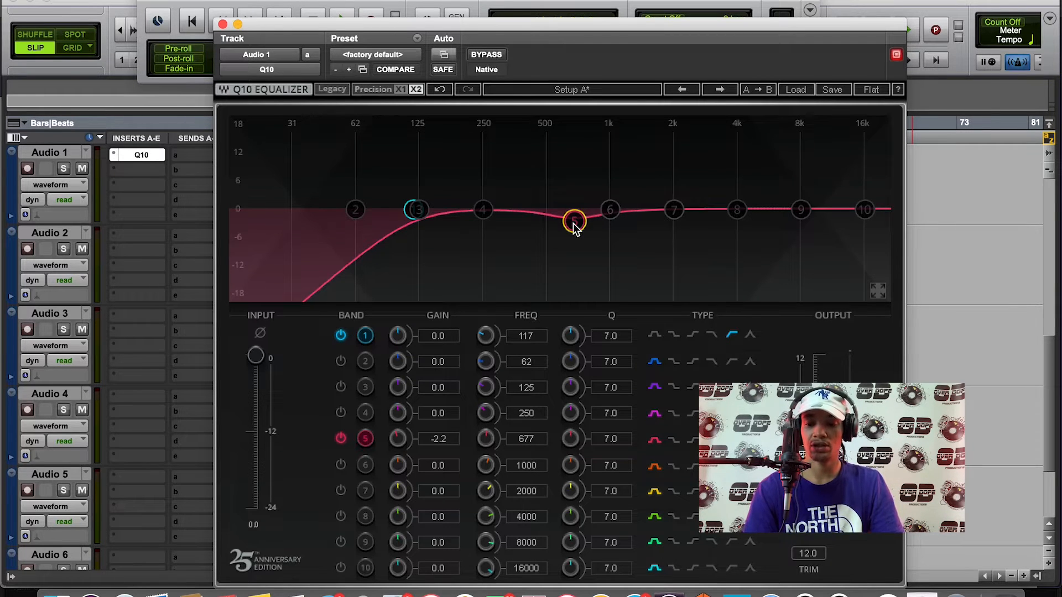
click(222, 24)
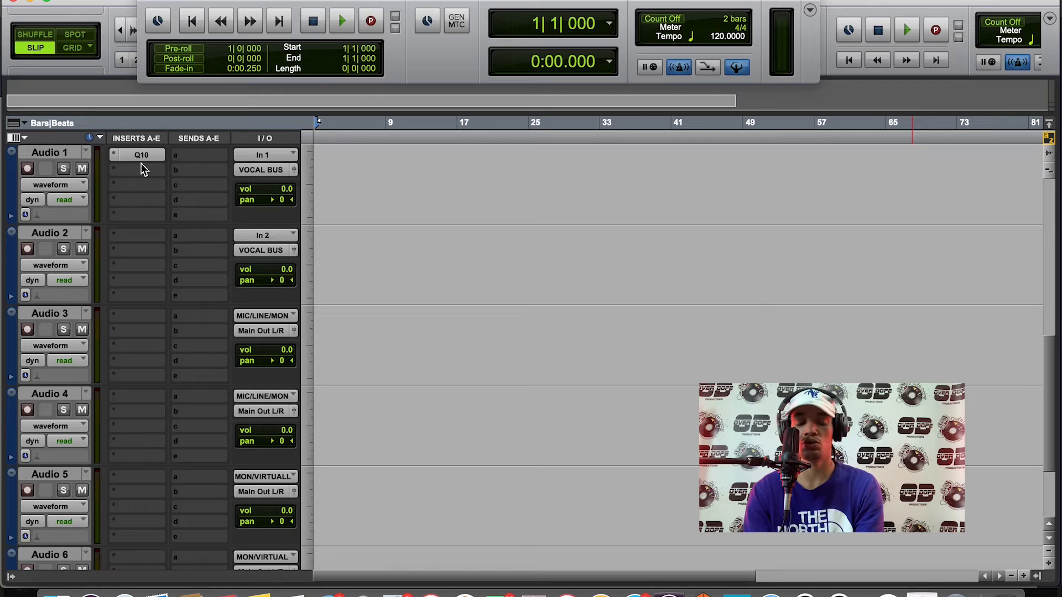
Insert the RVox (mono) compressor in Audio 1's fifth insert slot and set its Comp to about -6.2
click(137, 217)
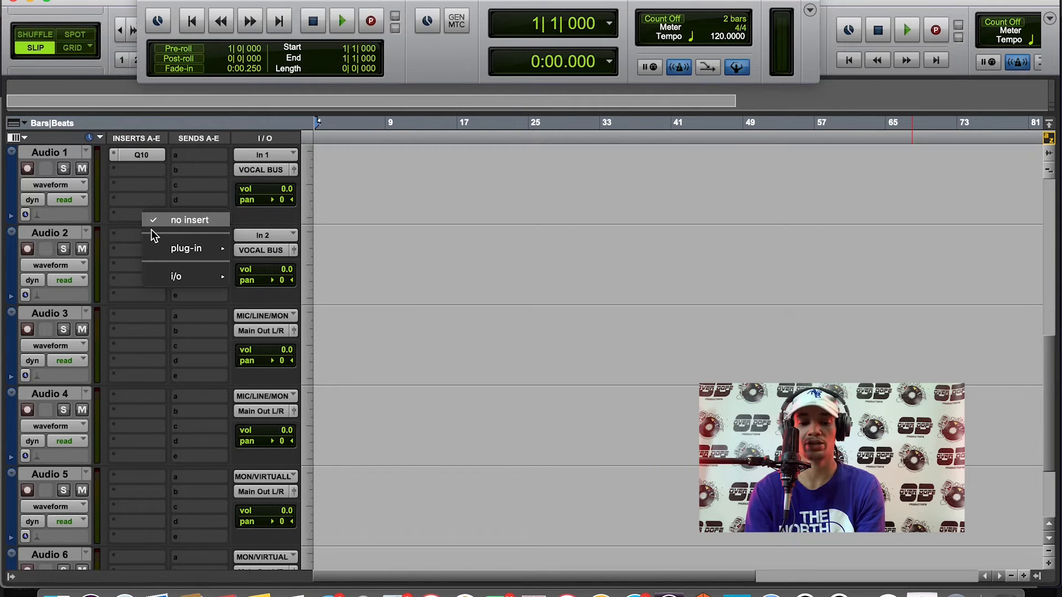
mouse_move(170, 244)
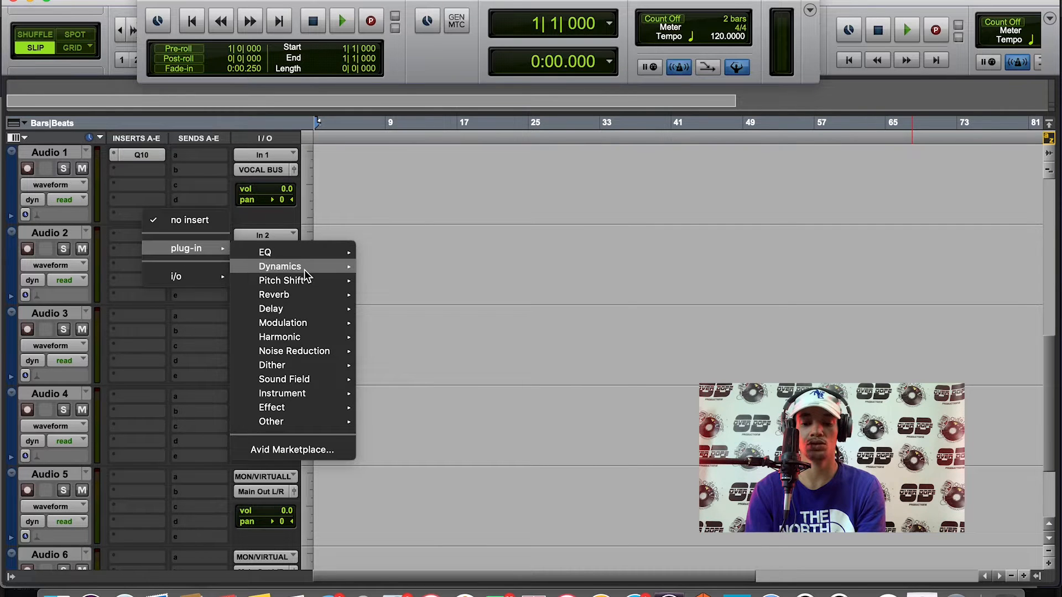
mouse_move(304, 270)
scroll(426, 302, down, 3)
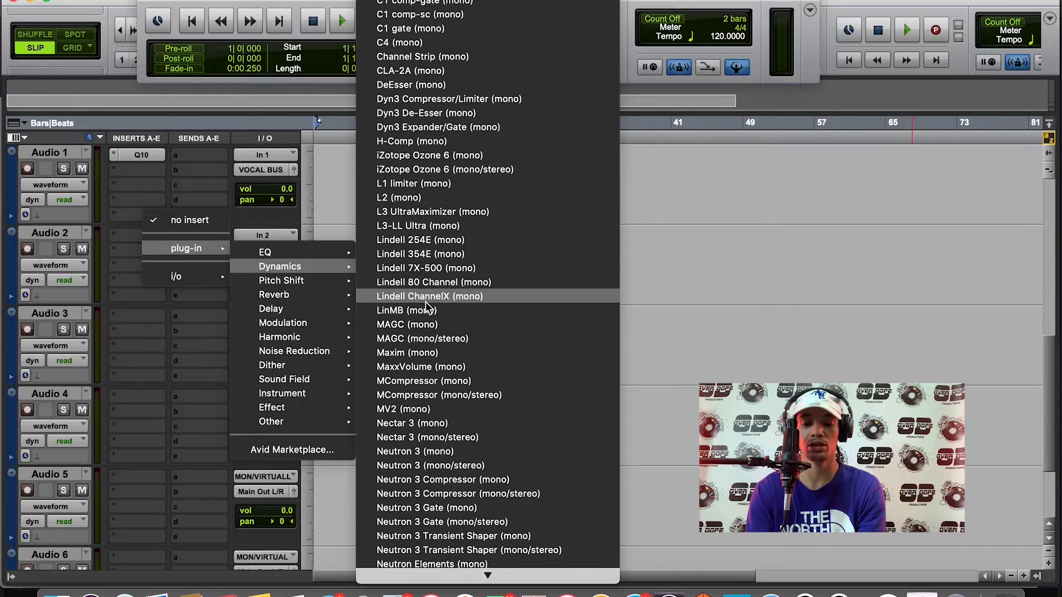
scroll(426, 306, down, 20)
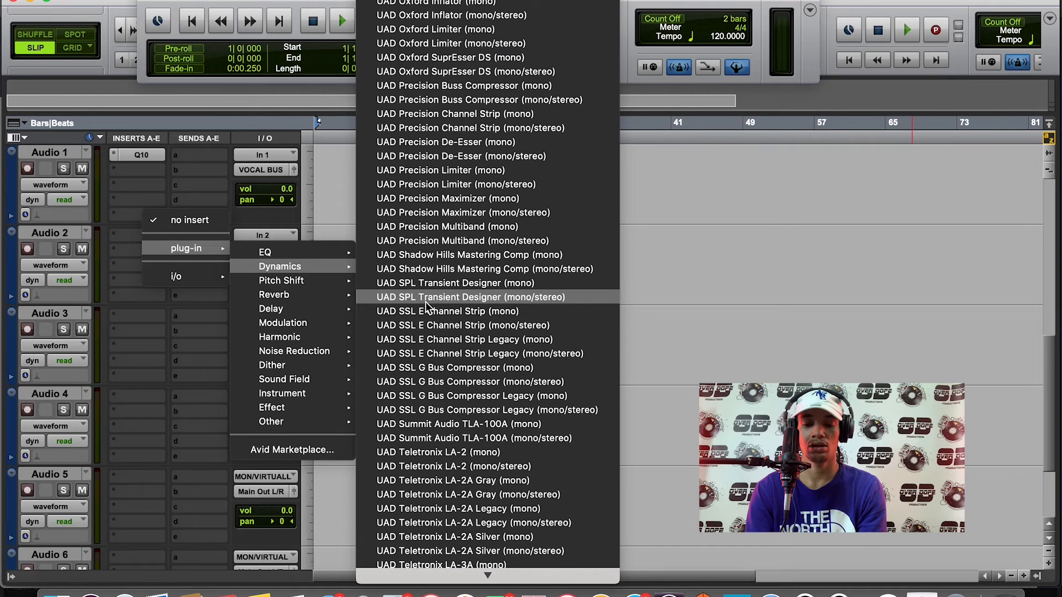
scroll(425, 306, down, 2)
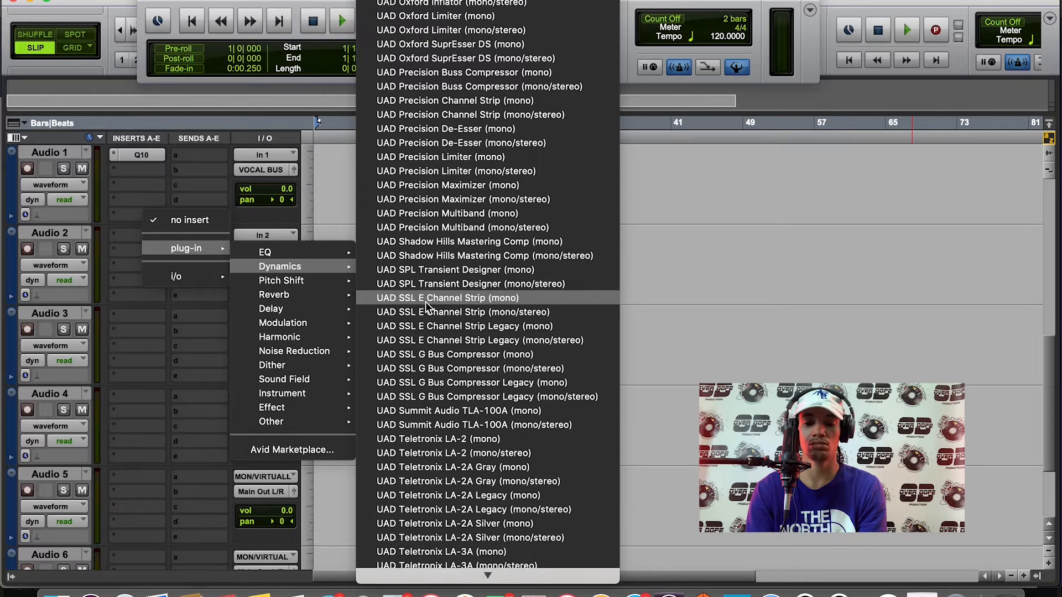
scroll(426, 306, up, 6)
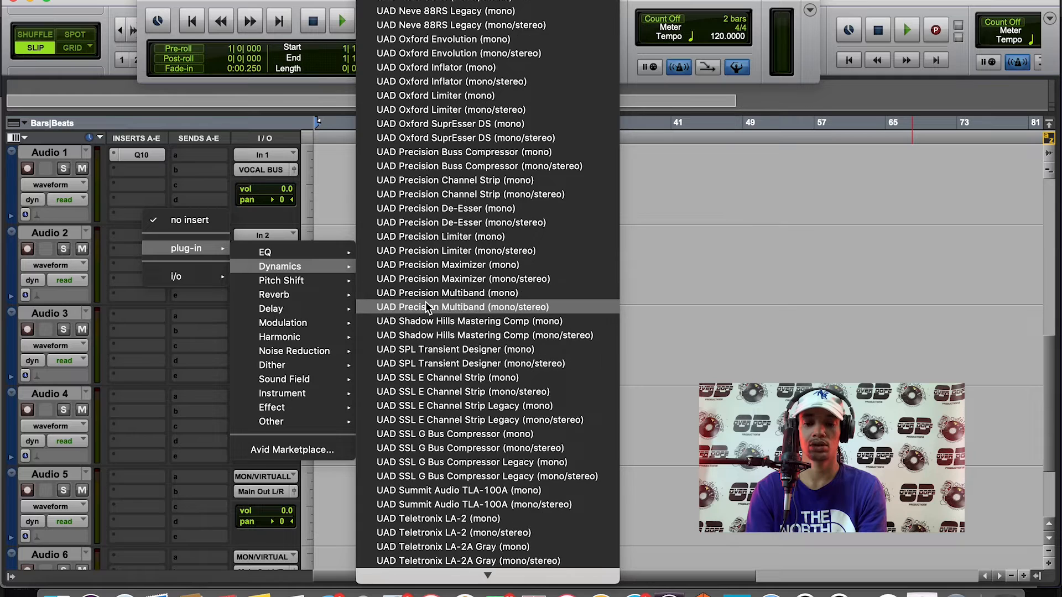
scroll(426, 306, up, 5)
scroll(426, 306, up, 5)
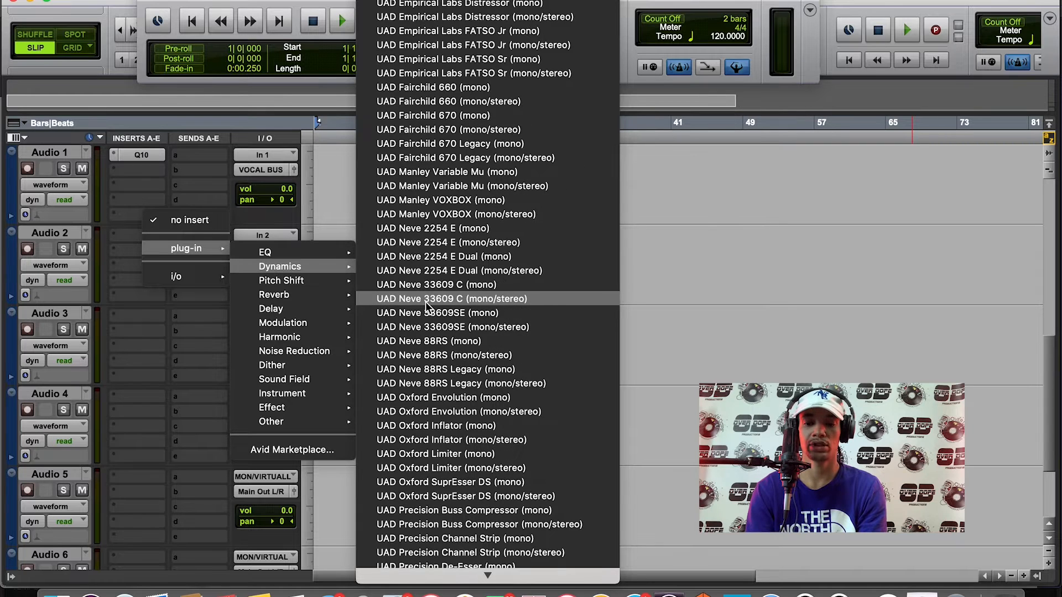
scroll(425, 301, up, 8)
scroll(426, 301, up, 12)
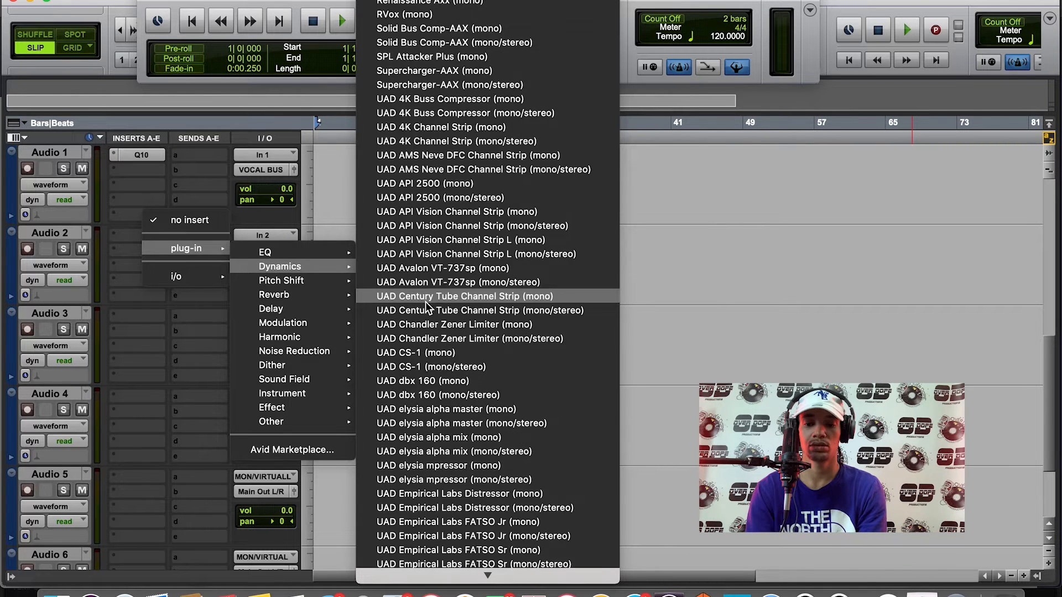
scroll(422, 190, up, 8)
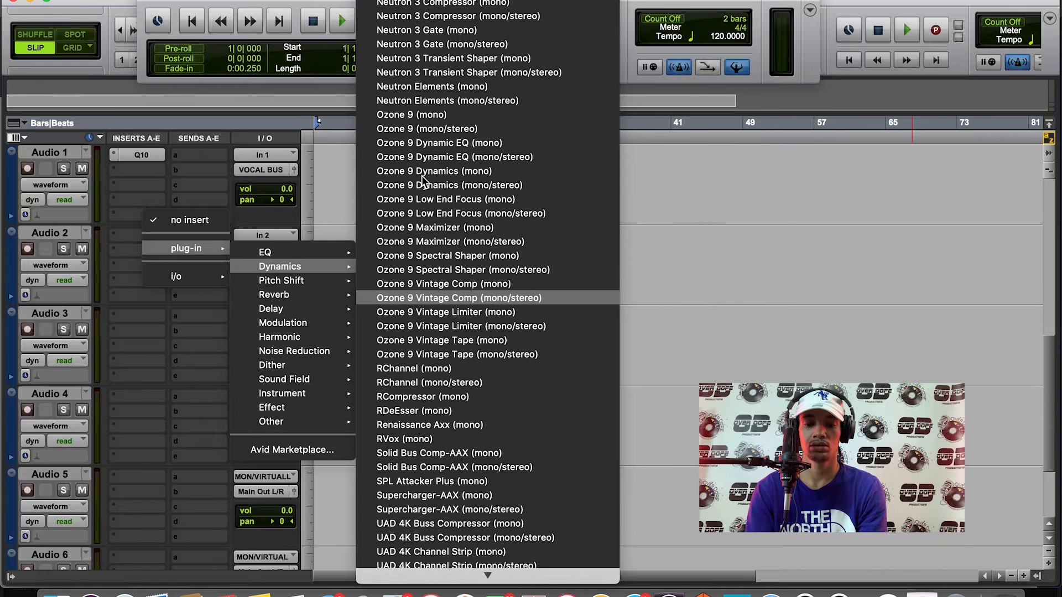
scroll(423, 138, up, 7)
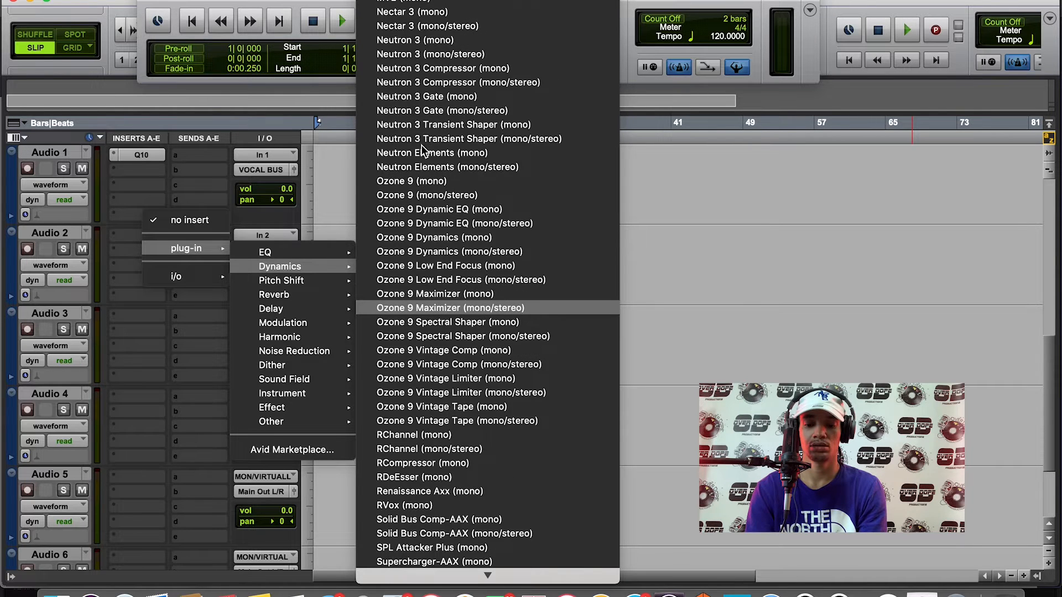
scroll(396, 464, up, 3)
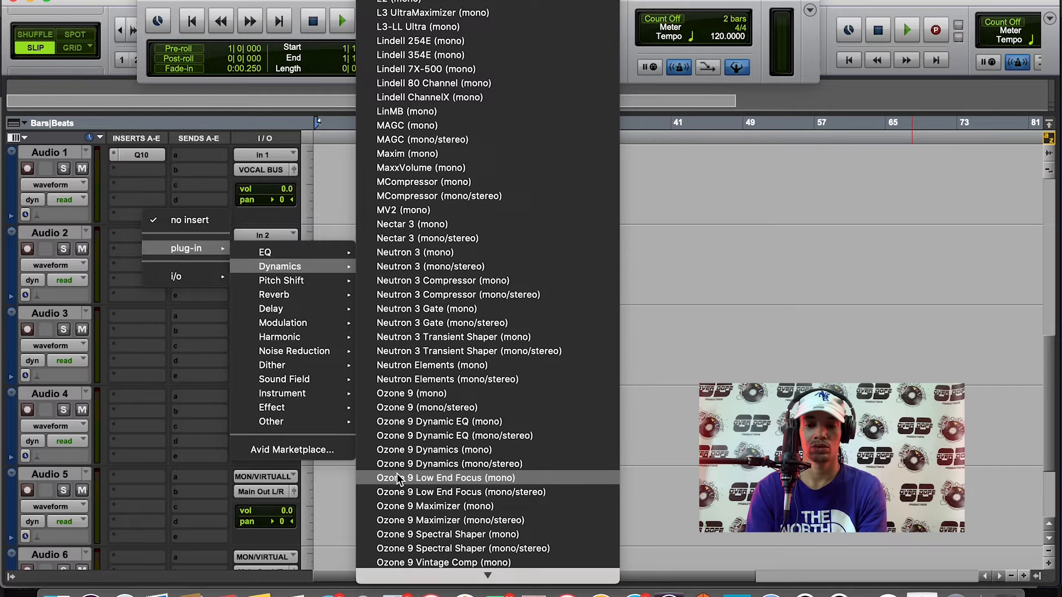
scroll(397, 473, down, 6)
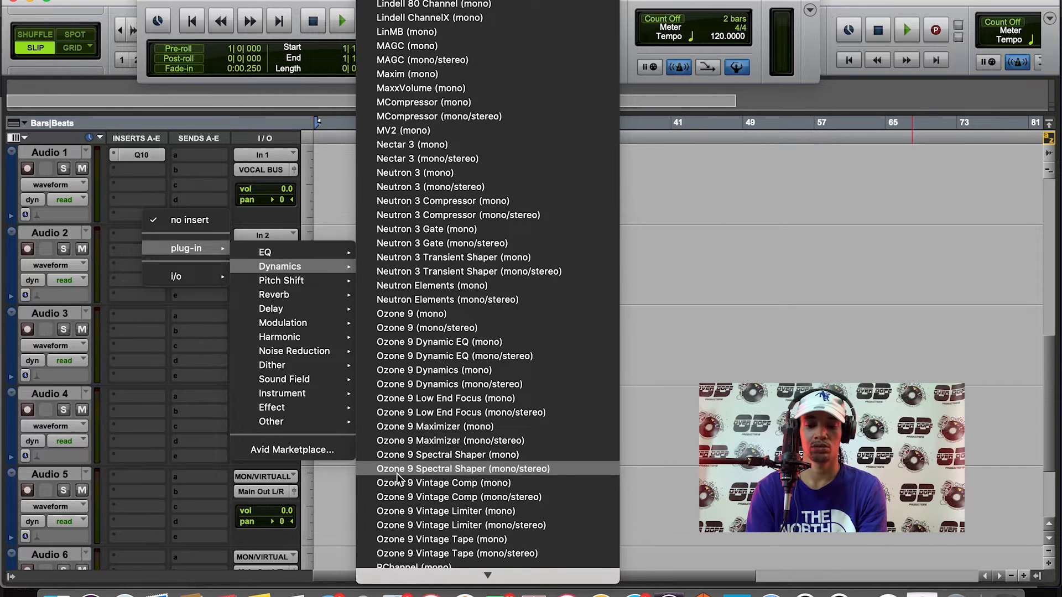
scroll(396, 473, down, 5)
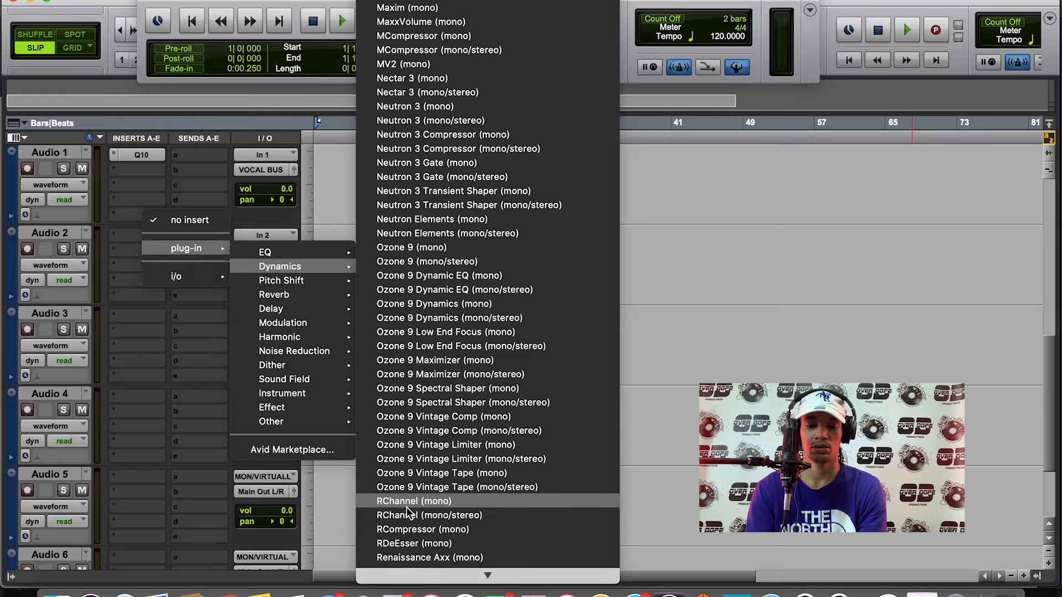
scroll(406, 507, down, 5)
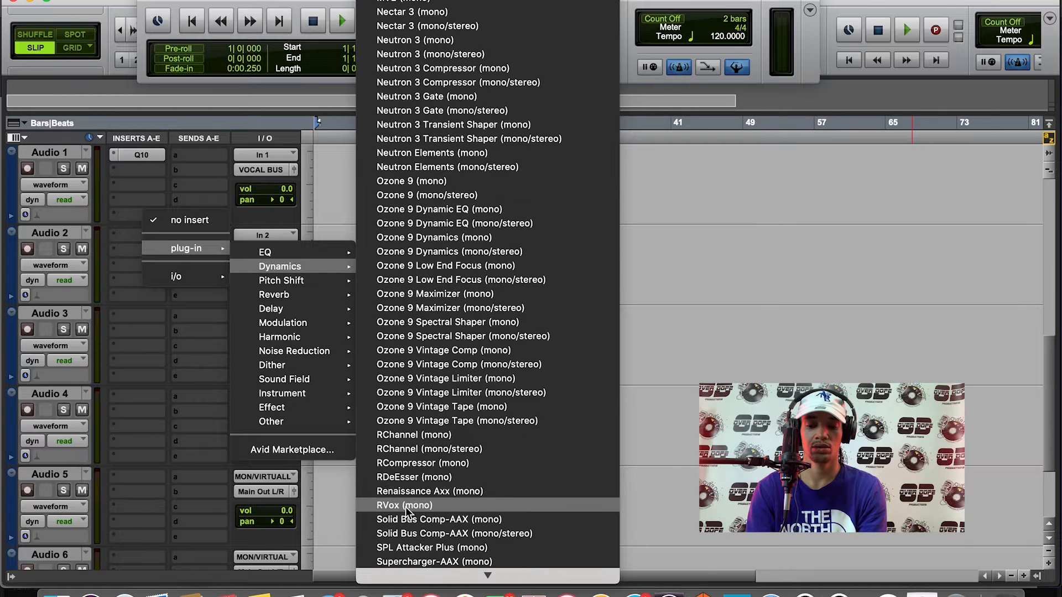
click(406, 507)
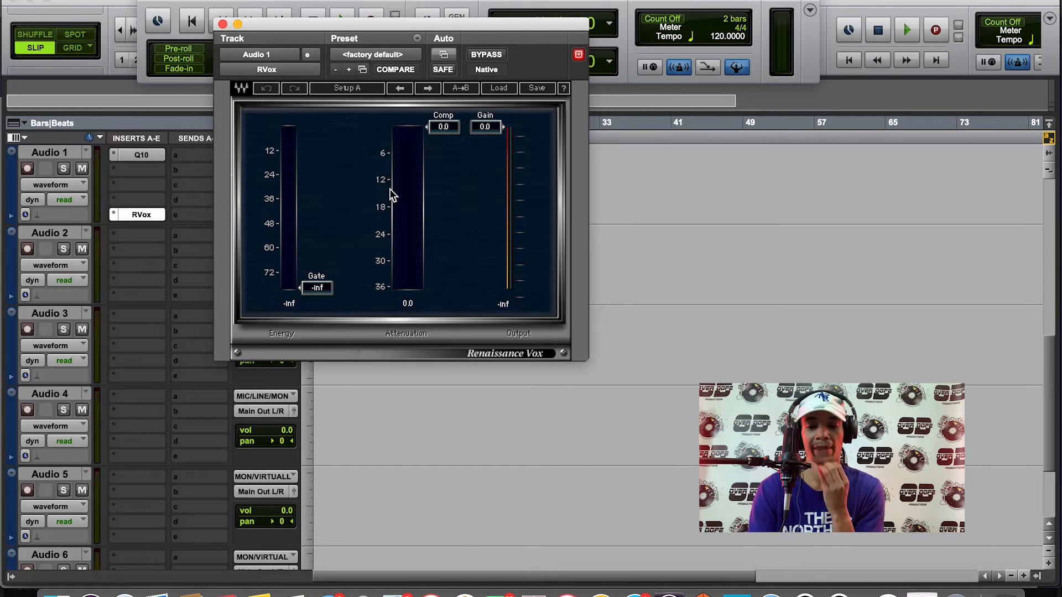
drag(444, 126, 444, 154)
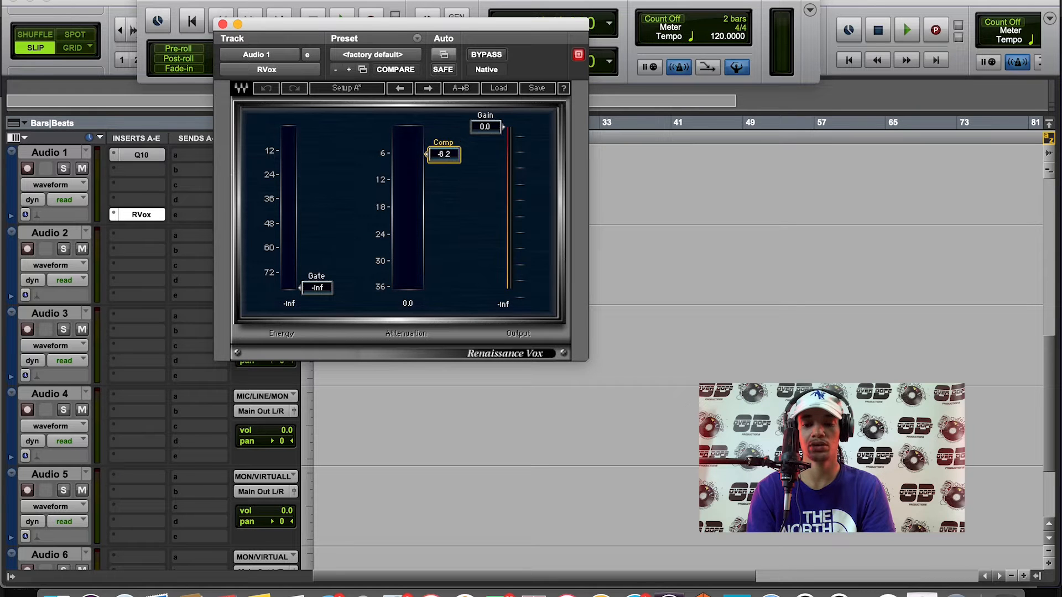
Reset the Comp of Audio 1's RVox to 0.0 and close the plug-in window
alt+click(443, 154)
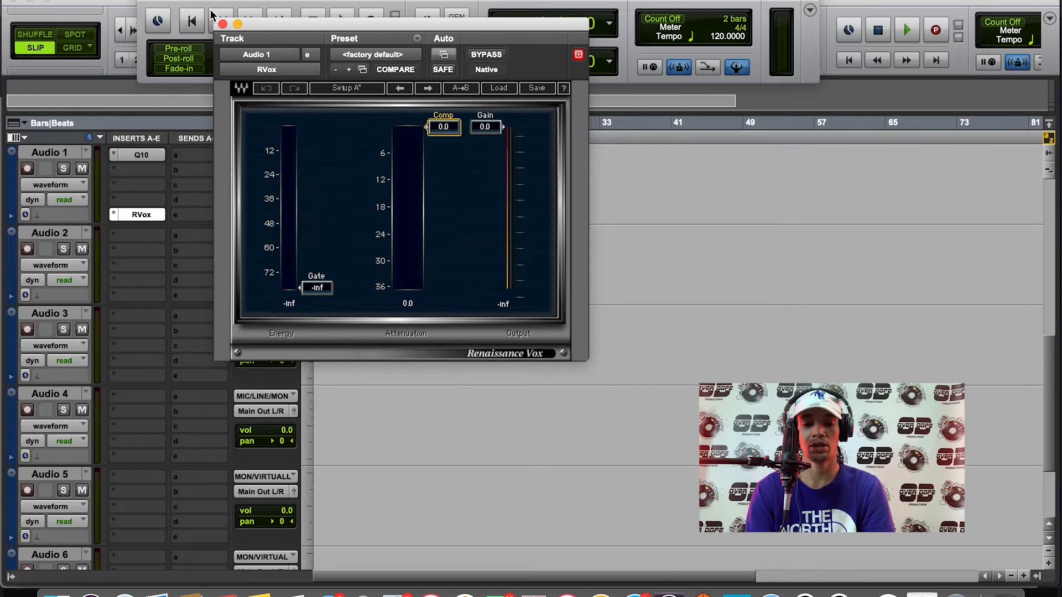
click(222, 24)
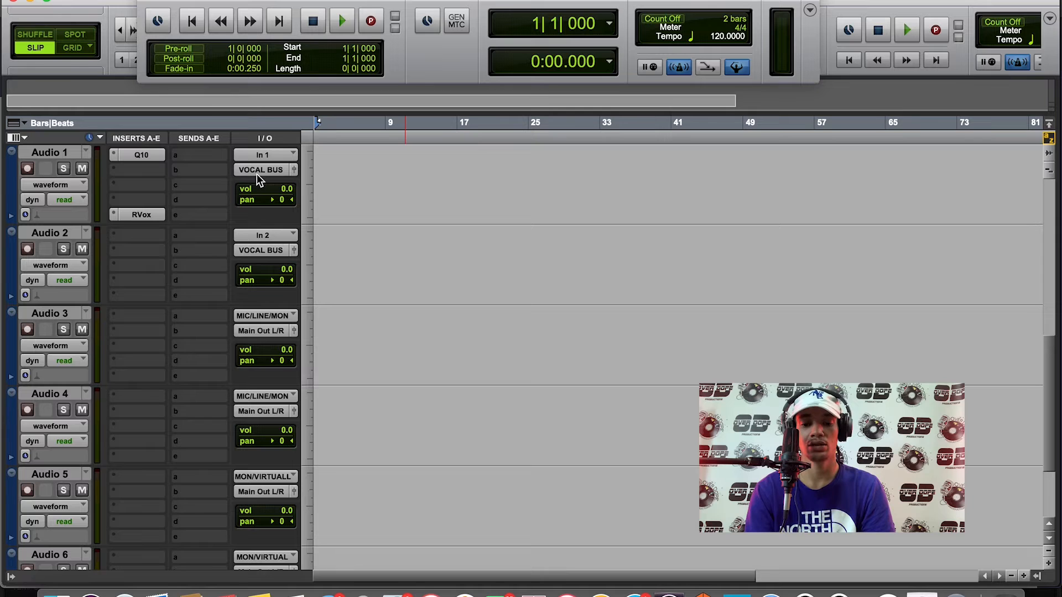
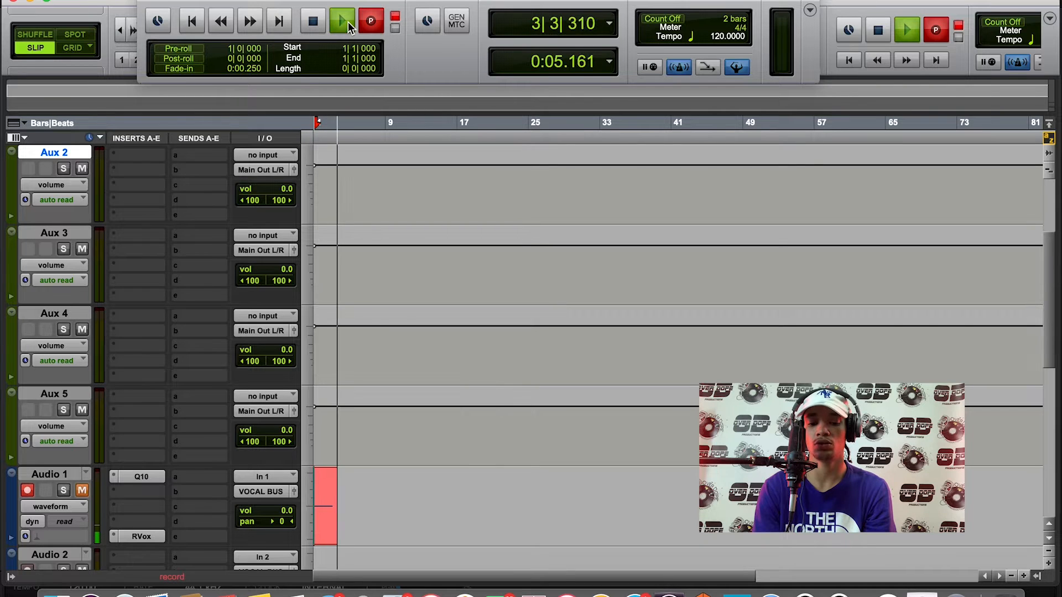
Stop the recording on Audio 1 and raise the recorded clip's gain by about 15 dB
click(314, 20)
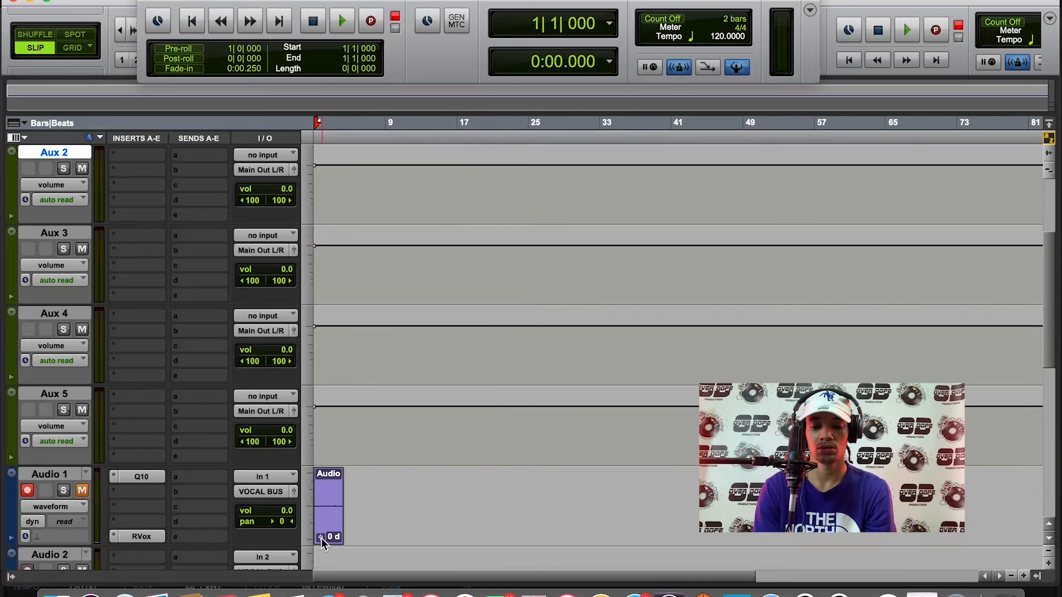
drag(323, 538, 324, 515)
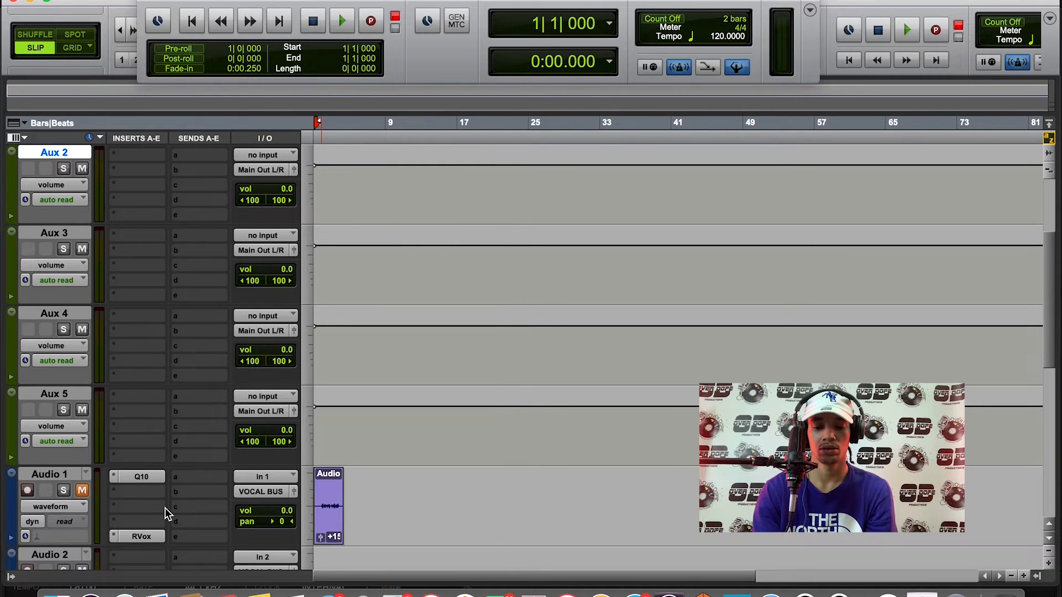
Unmute Audio 1, disarm it for recording and play the recorded clip back from the session start
key(space)
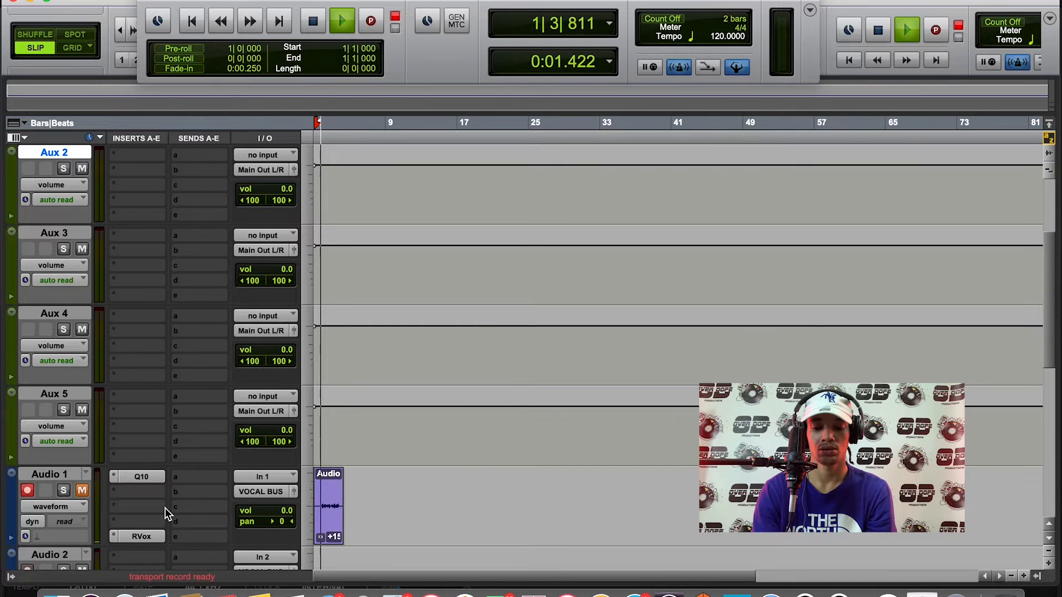
click(82, 490)
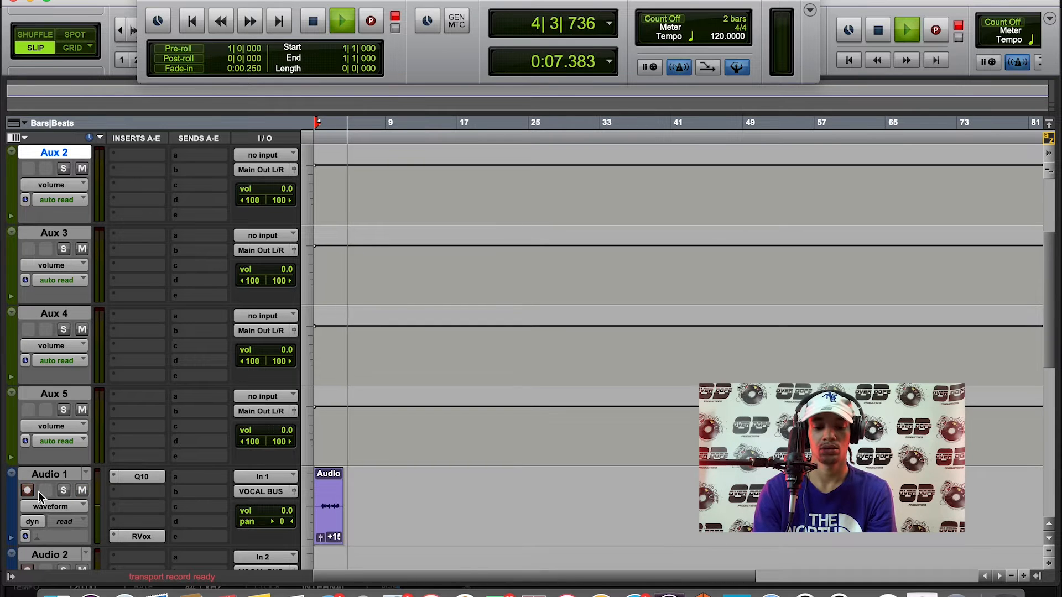
key(space)
click(29, 493)
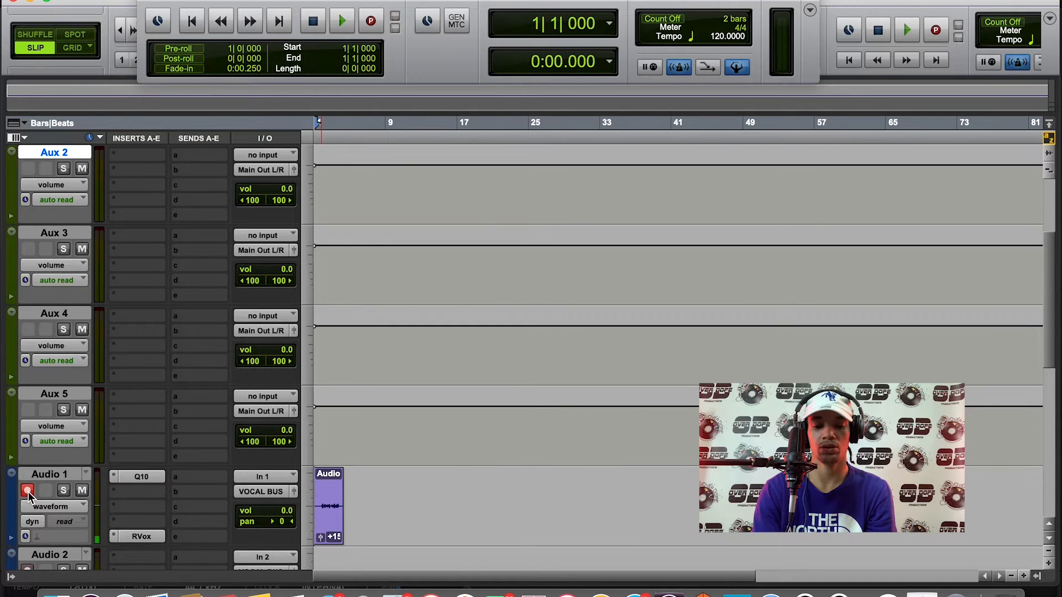
key(space)
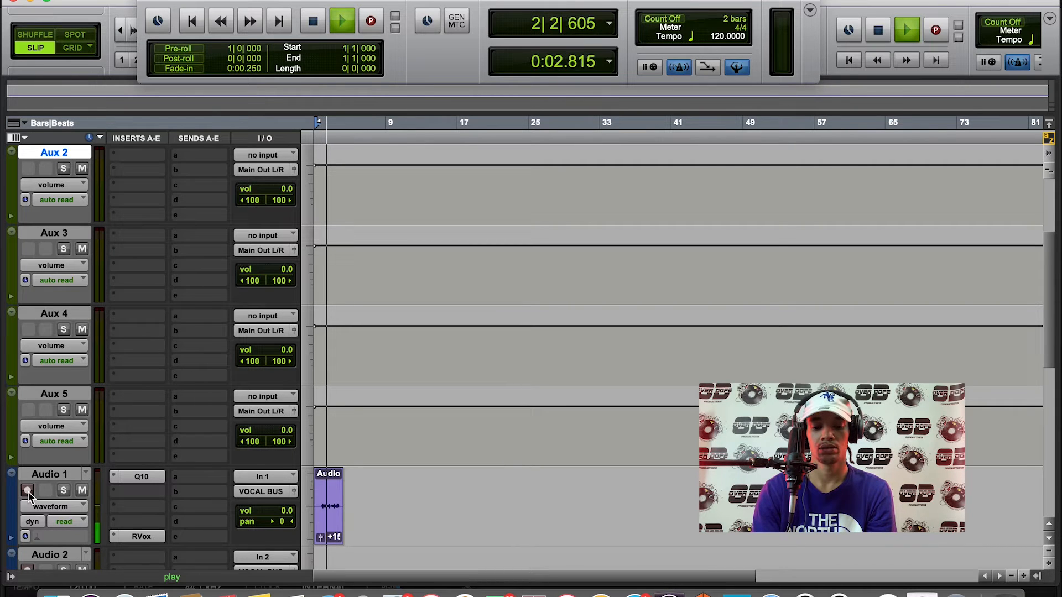
key(space)
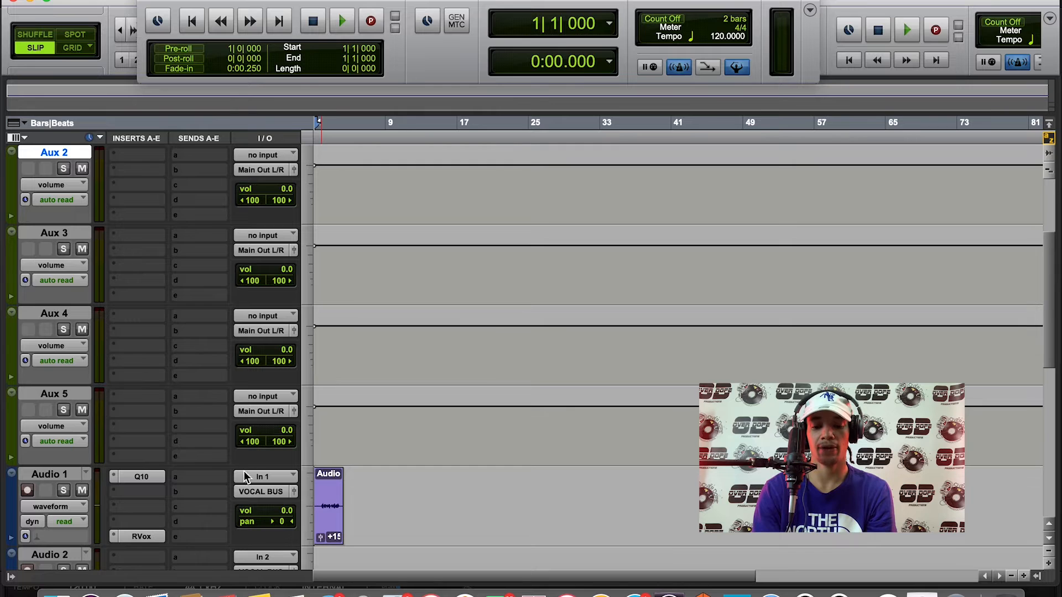
Set Aux 5's input to the VOCAL BUS (Stereo) bus and play the session to check the routing
click(271, 398)
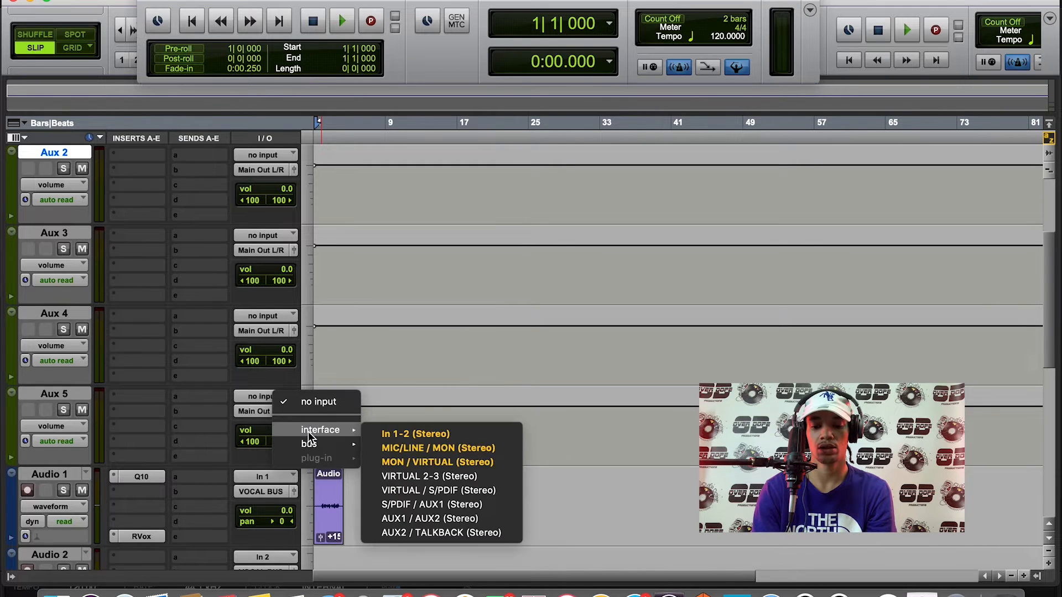
mouse_move(344, 453)
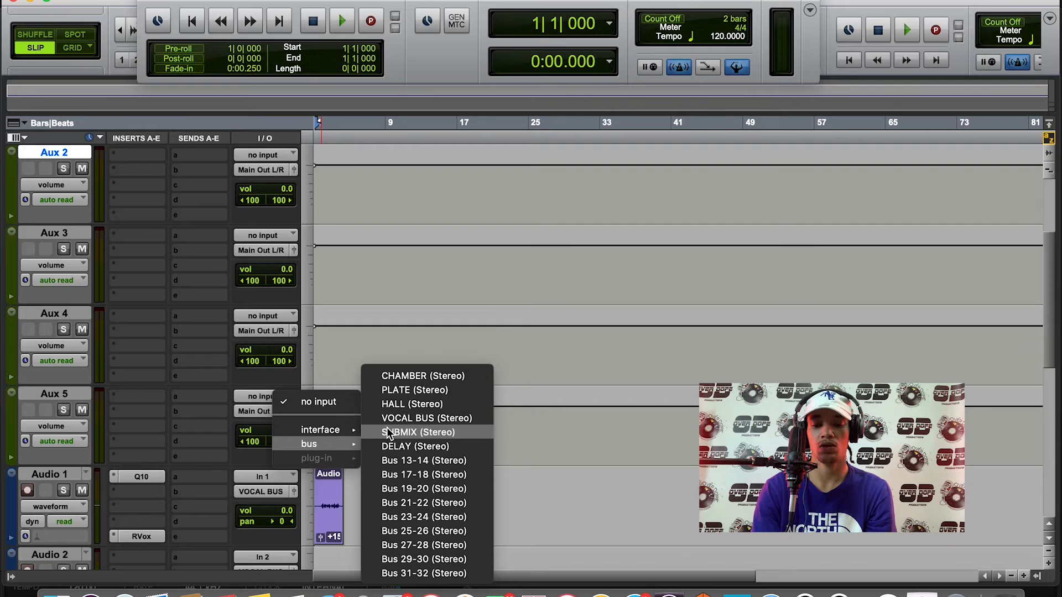
click(419, 419)
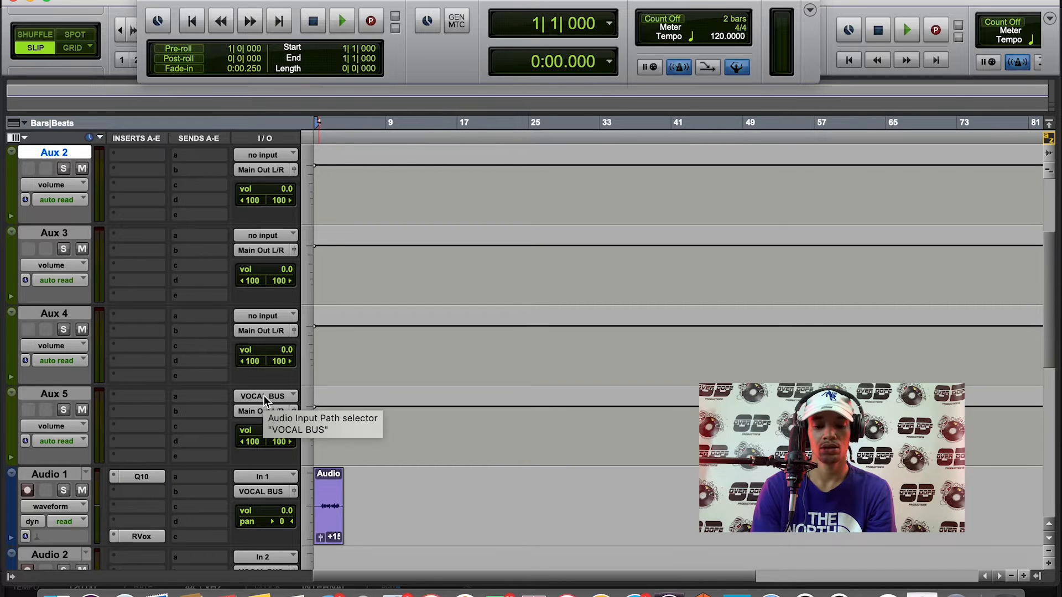
key(space)
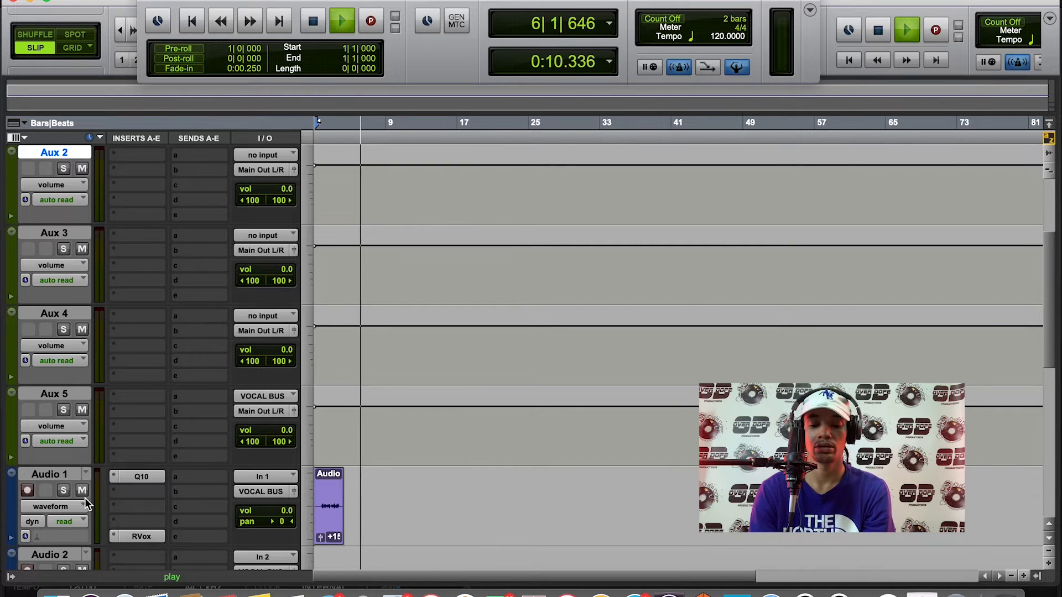
click(313, 23)
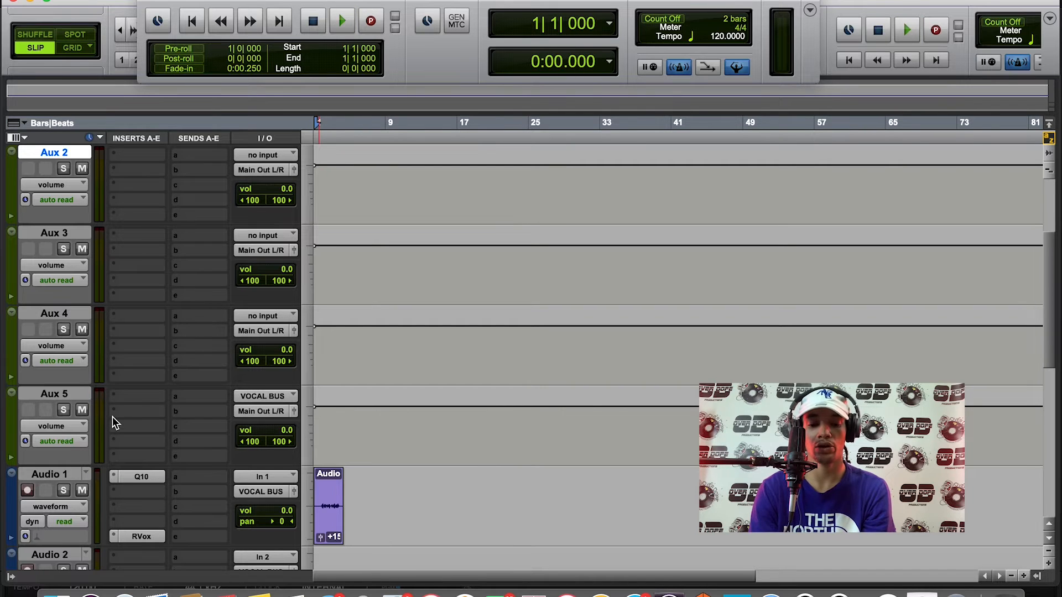
Insert the multichannel RDeEsser (stereo) in Aux 5's first insert slot
click(139, 403)
mouse_move(211, 428)
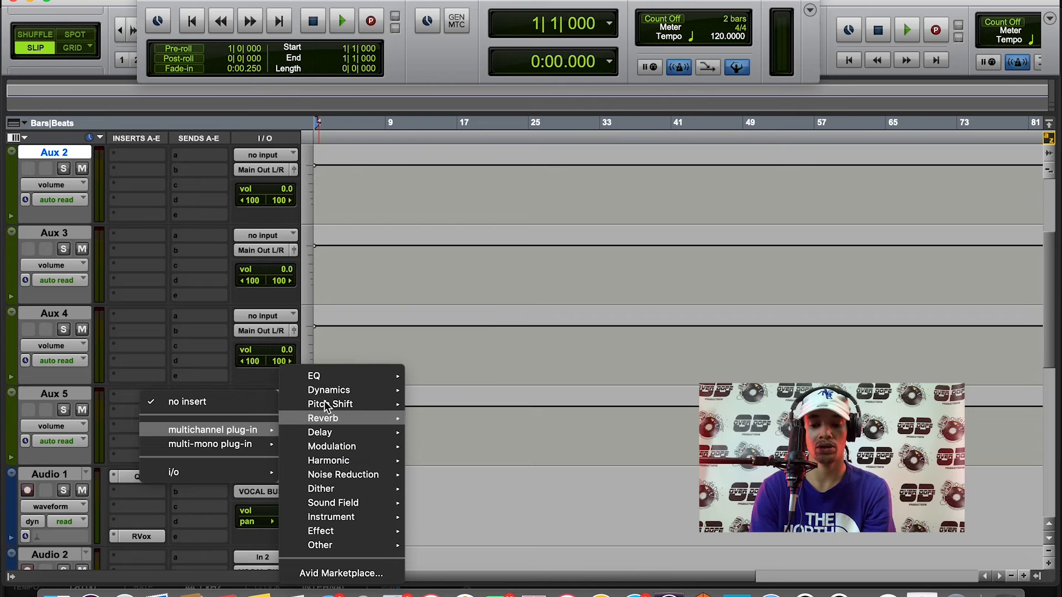
mouse_move(334, 389)
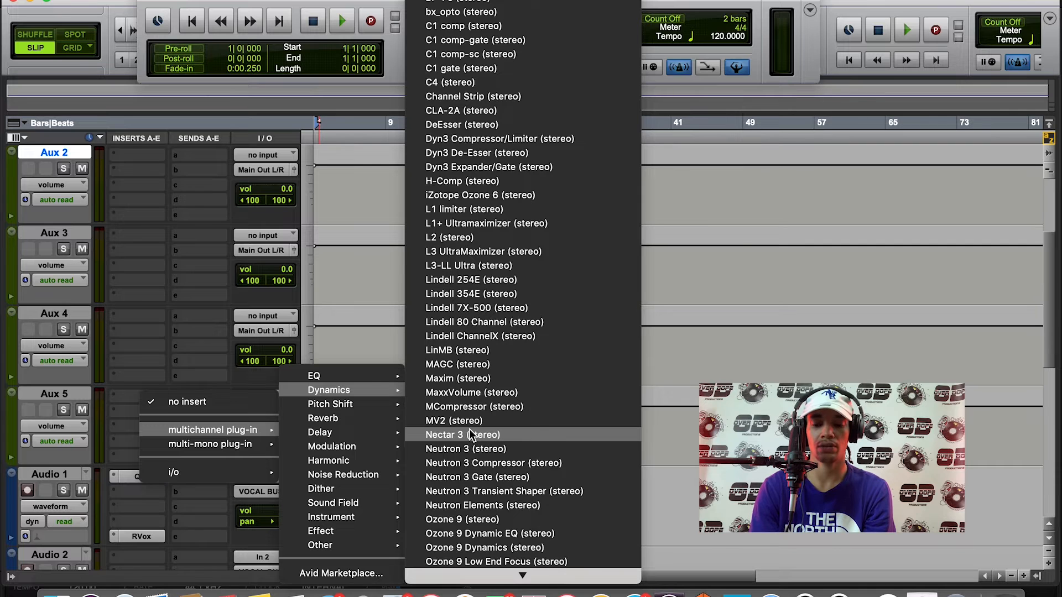
scroll(469, 430, down, 10)
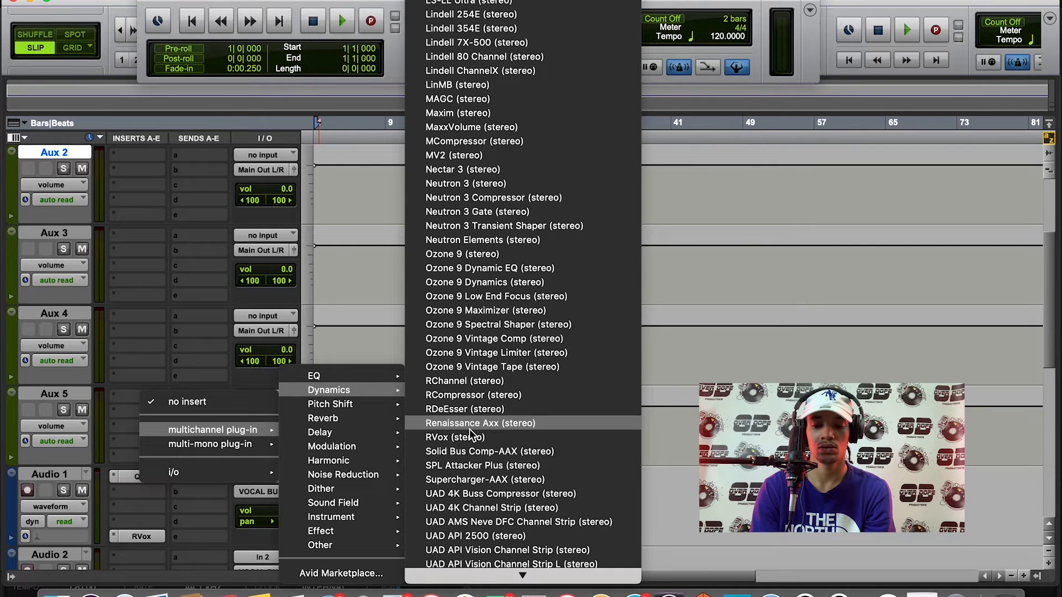
click(474, 408)
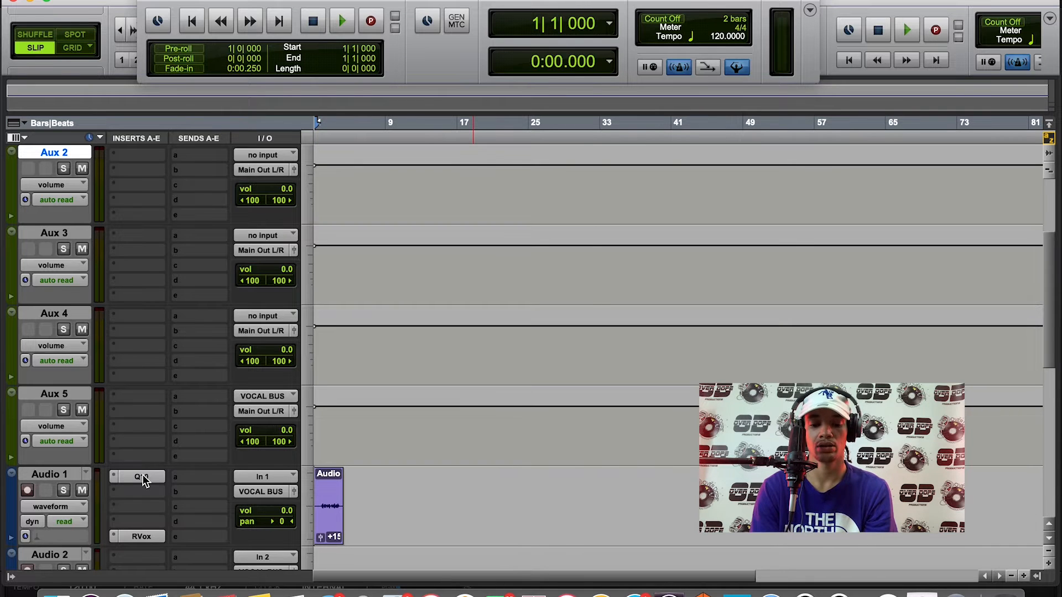
Insert the multichannel UAD Neve 1073 (stereo) EQ in Aux 5's second insert slot and close its plug-in window
scroll(142, 476, down, 2)
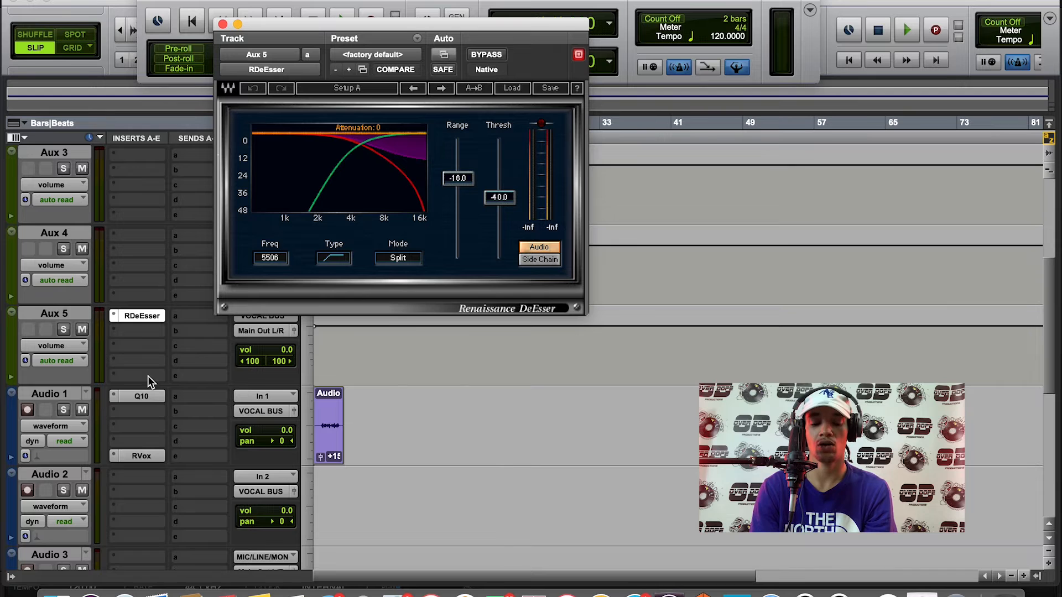
click(144, 333)
mouse_move(207, 362)
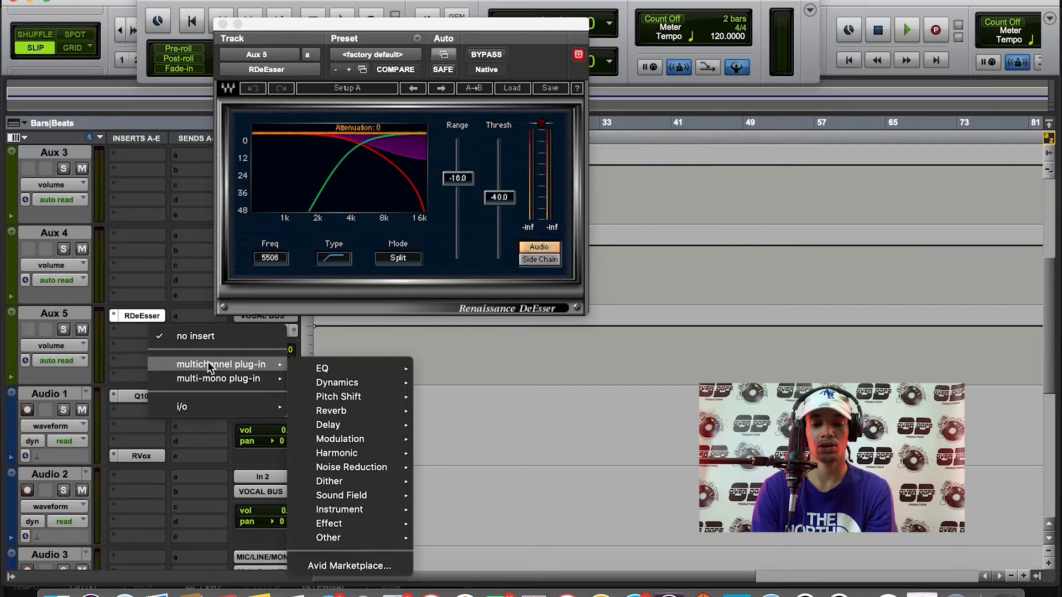
mouse_move(379, 364)
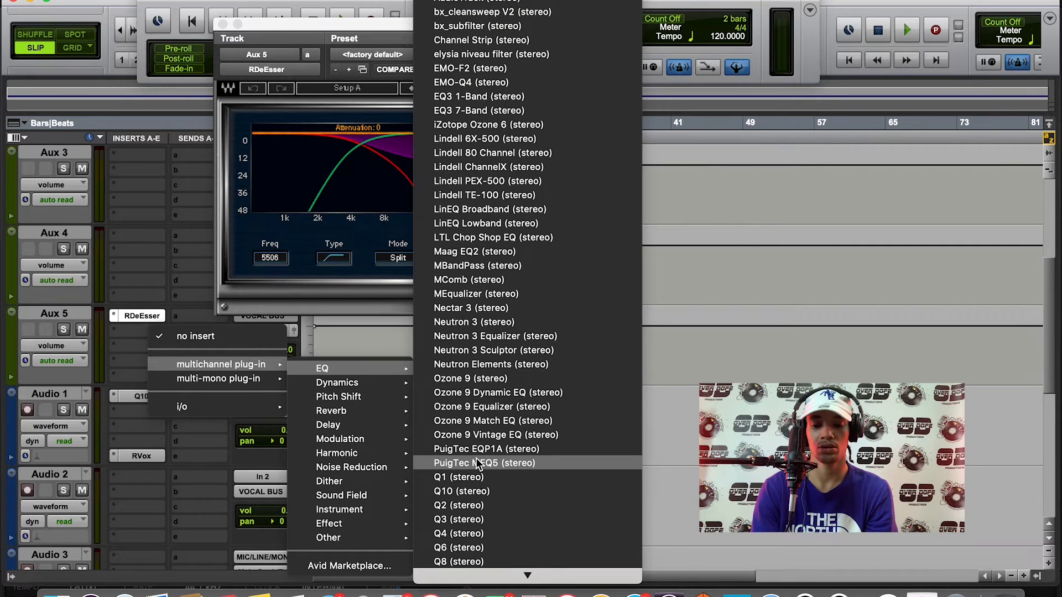
scroll(477, 463, down, 5)
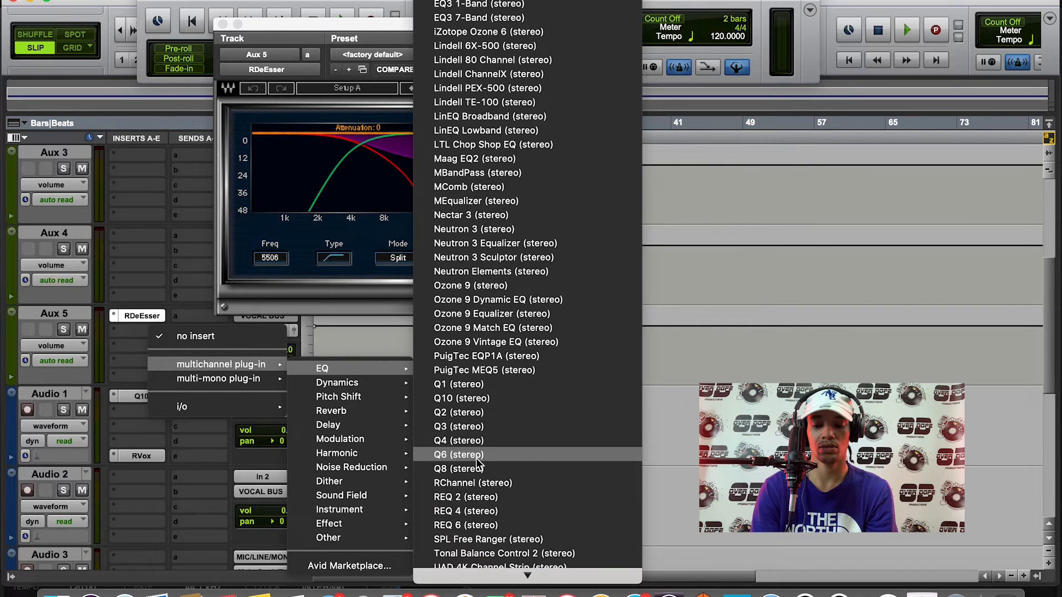
scroll(476, 458, down, 5)
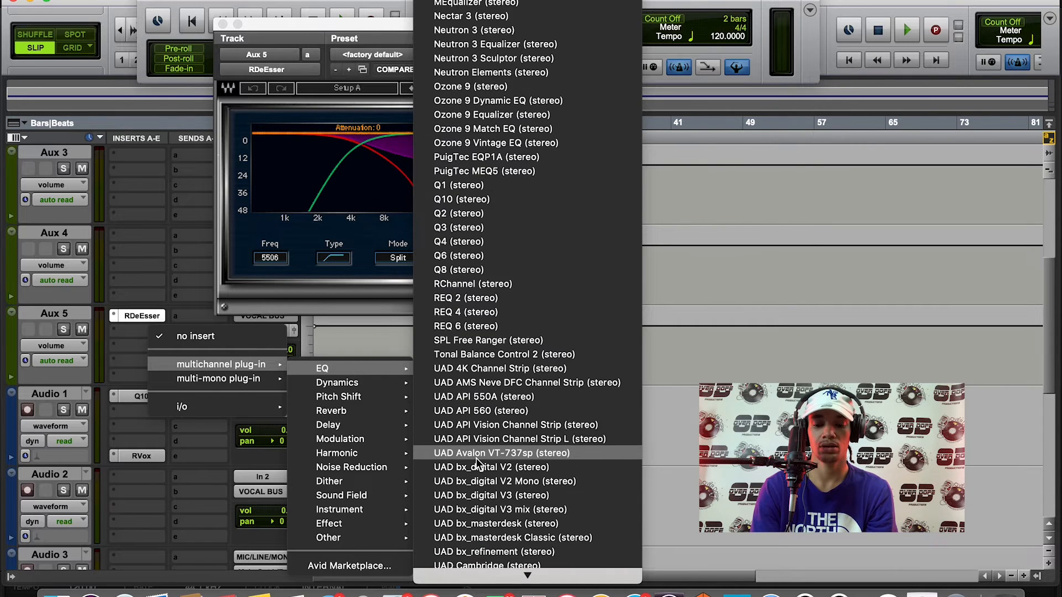
scroll(476, 458, down, 3)
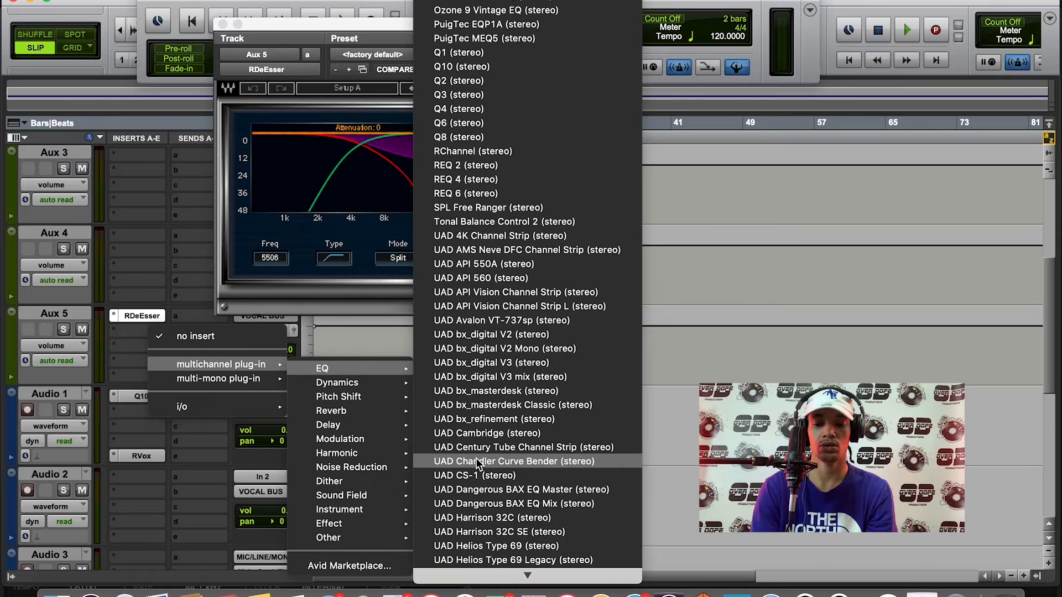
scroll(476, 458, down, 4)
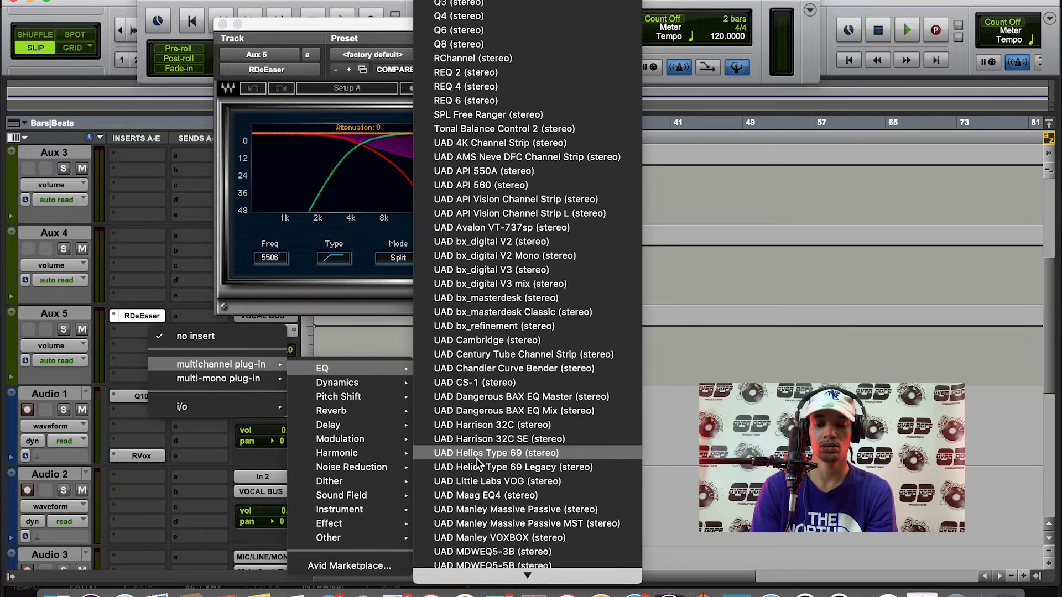
scroll(476, 458, down, 4)
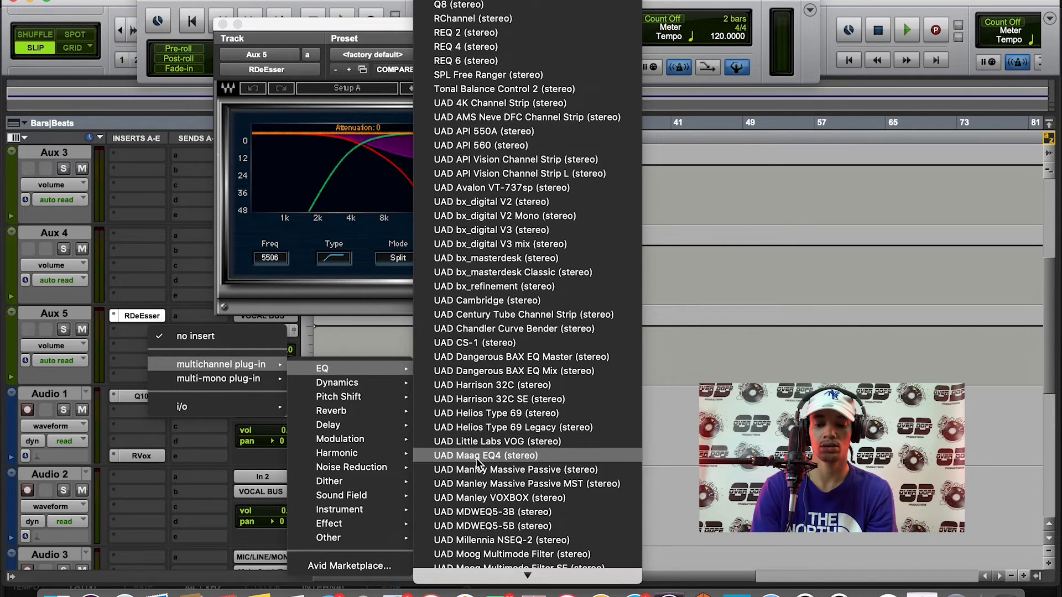
scroll(476, 458, down, 8)
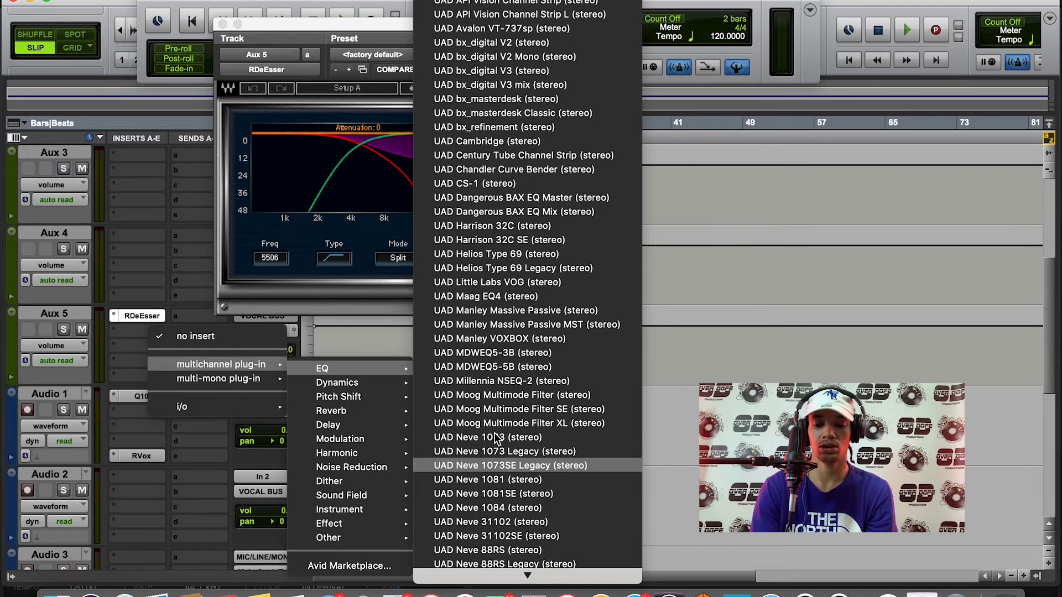
click(476, 439)
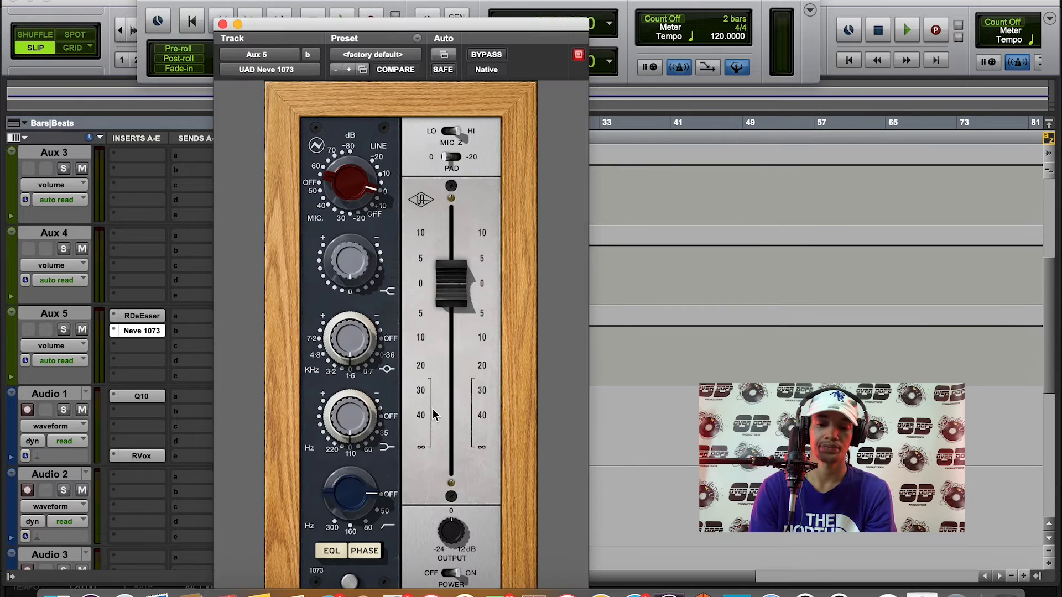
click(223, 24)
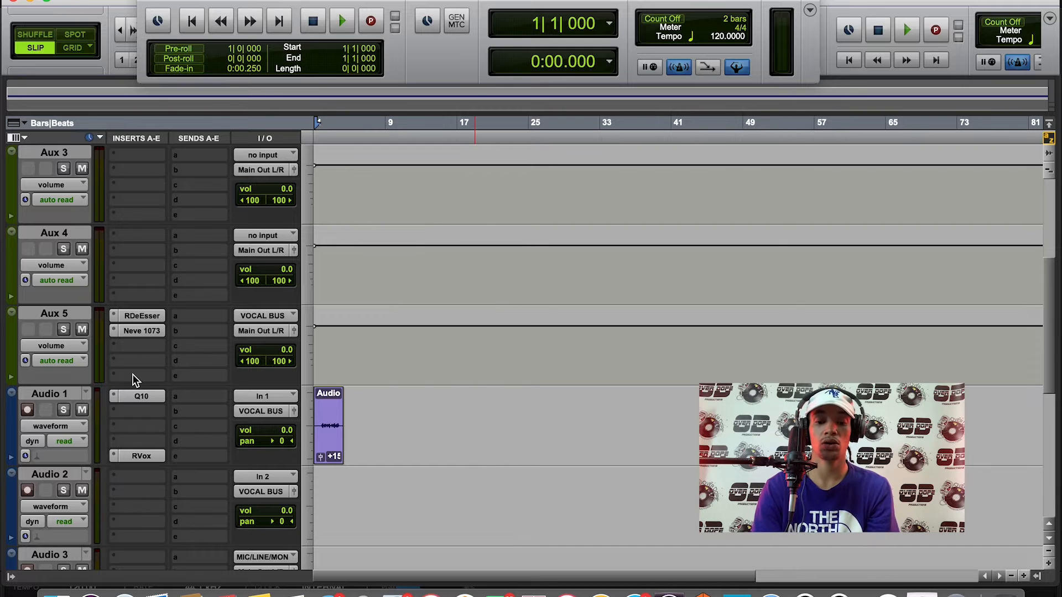
Insert the multichannel UAD Teletronix LA-2A Legacy (stereo) compressor in Aux 5's fifth insert slot
click(133, 374)
mouse_move(177, 408)
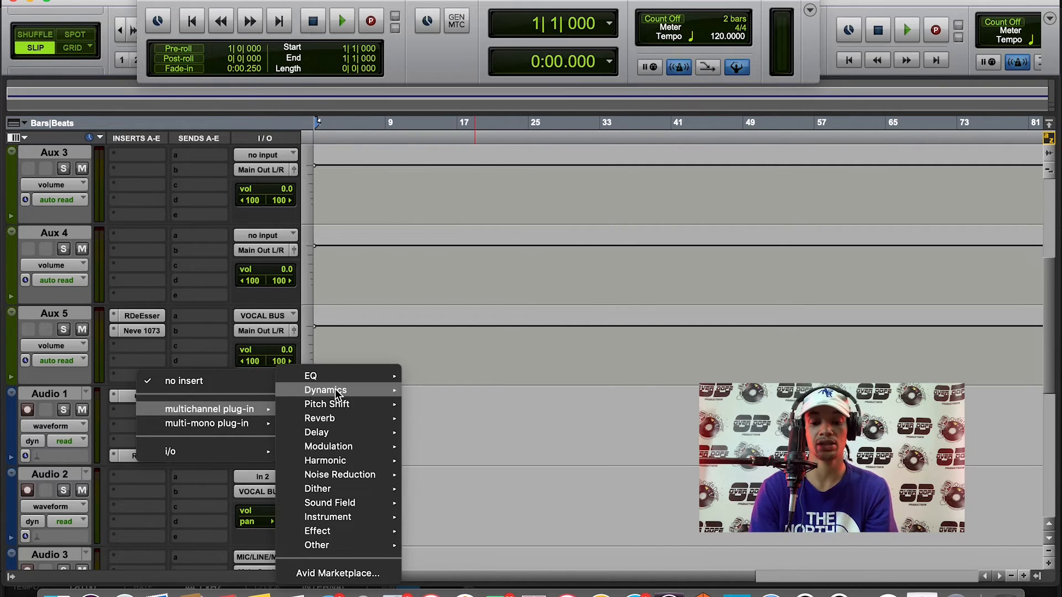
mouse_move(337, 394)
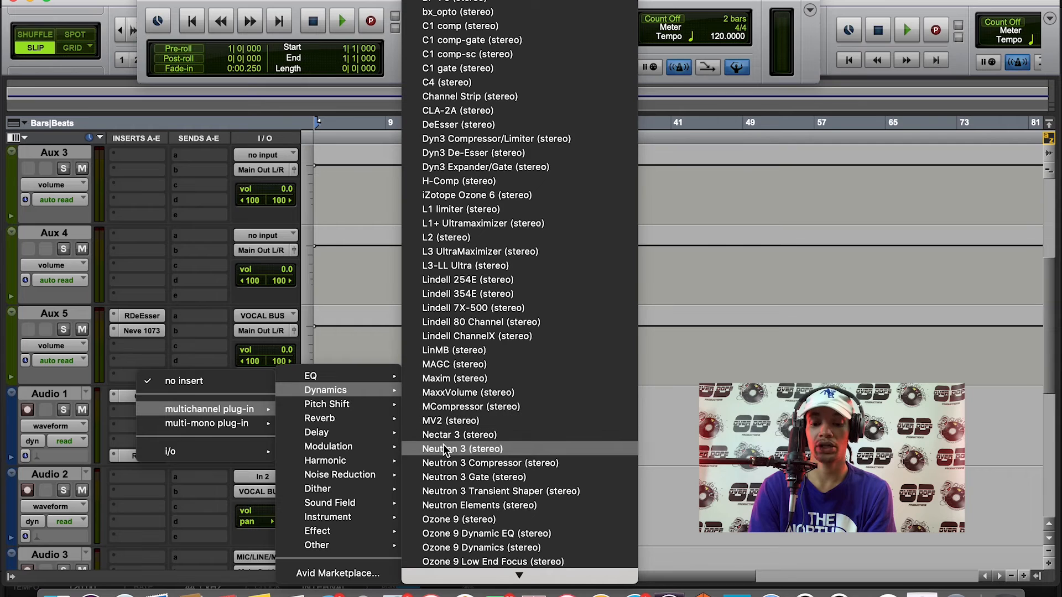
scroll(443, 450, down, 1)
scroll(443, 450, down, 4)
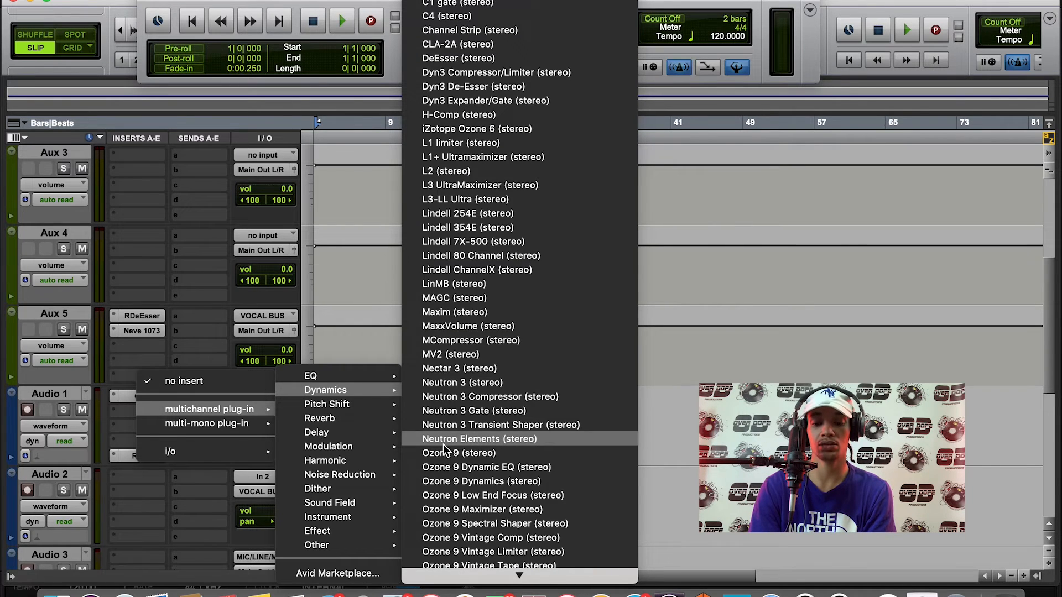
scroll(444, 451, down, 1)
scroll(443, 443, down, 3)
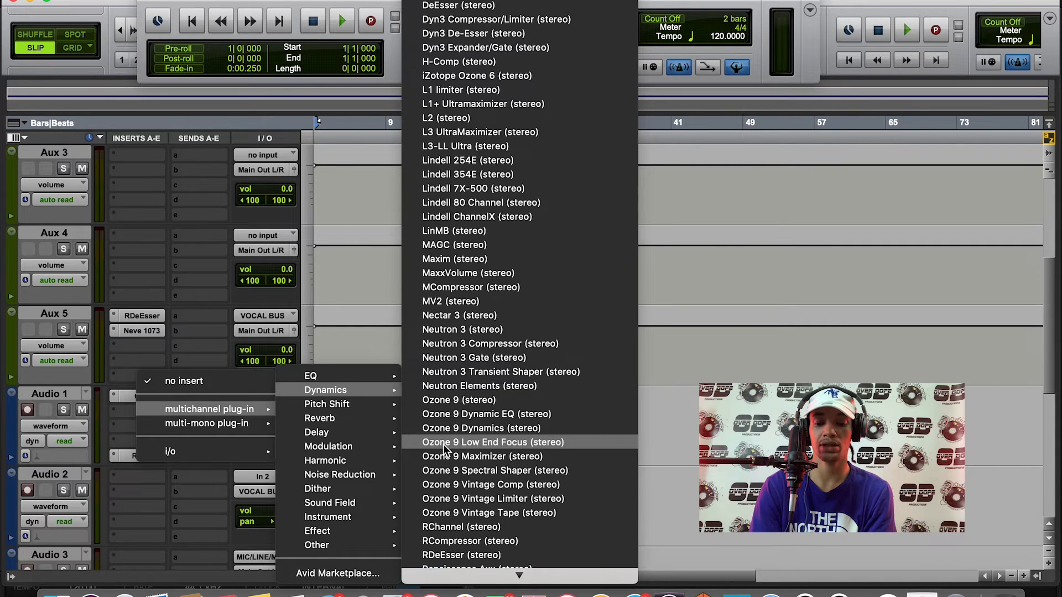
scroll(443, 443, down, 4)
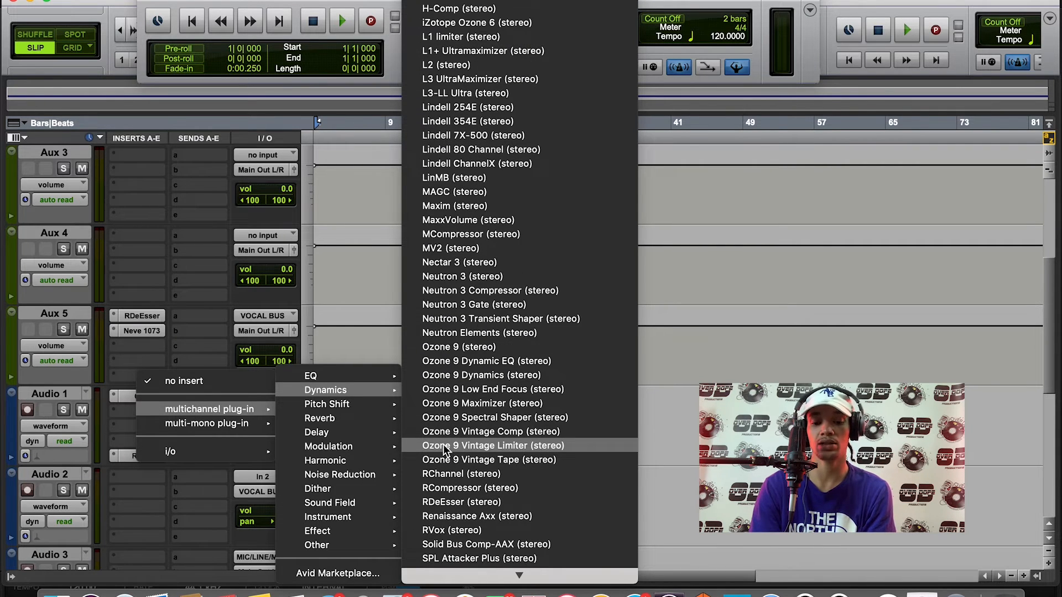
scroll(443, 443, down, 1)
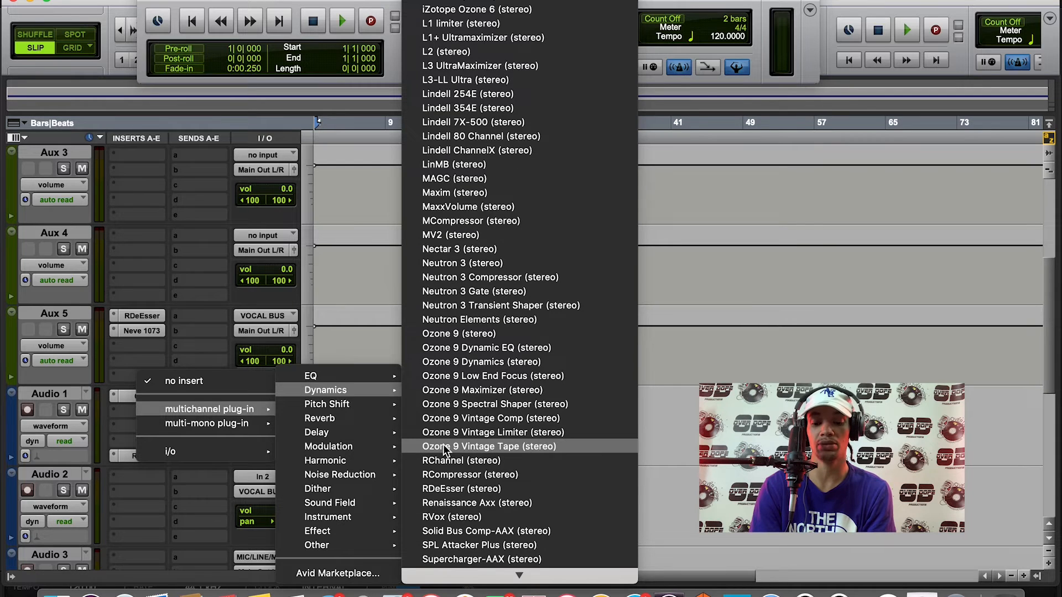
scroll(443, 443, down, 4)
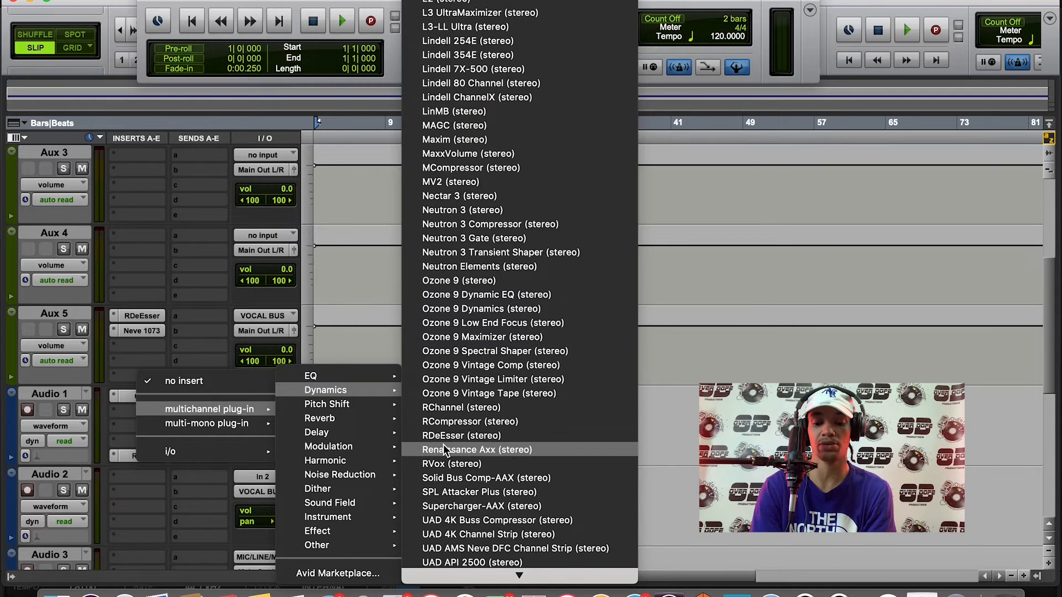
scroll(443, 445, down, 2)
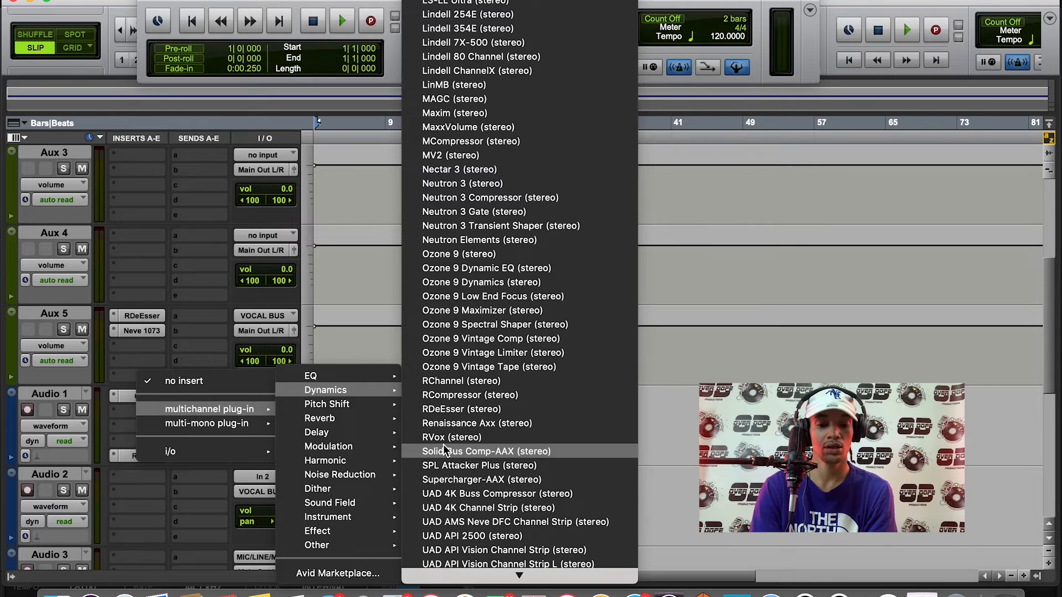
scroll(444, 449, down, 8)
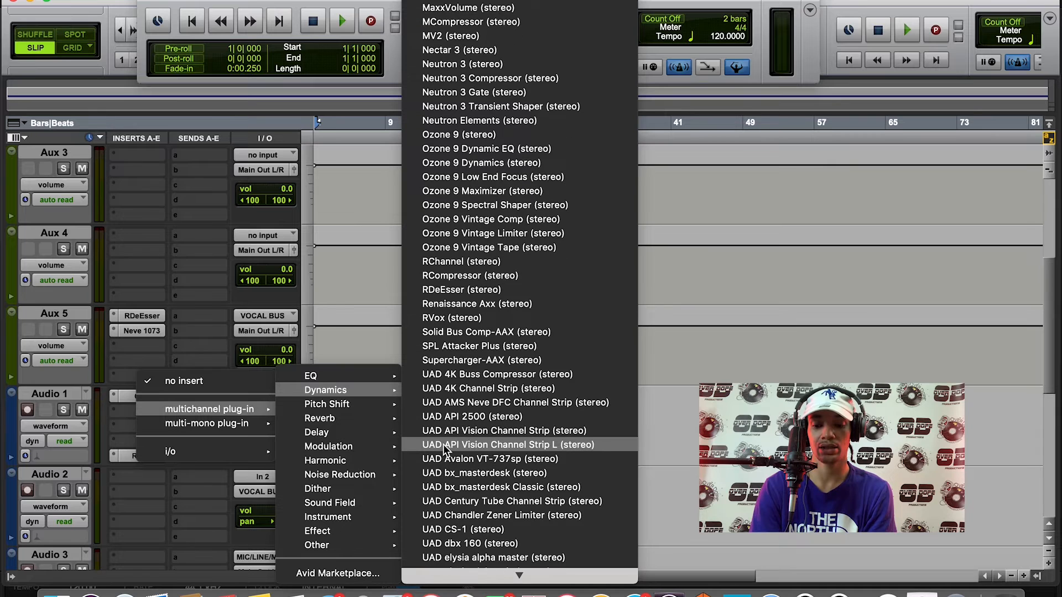
scroll(443, 444, down, 8)
scroll(443, 443, down, 11)
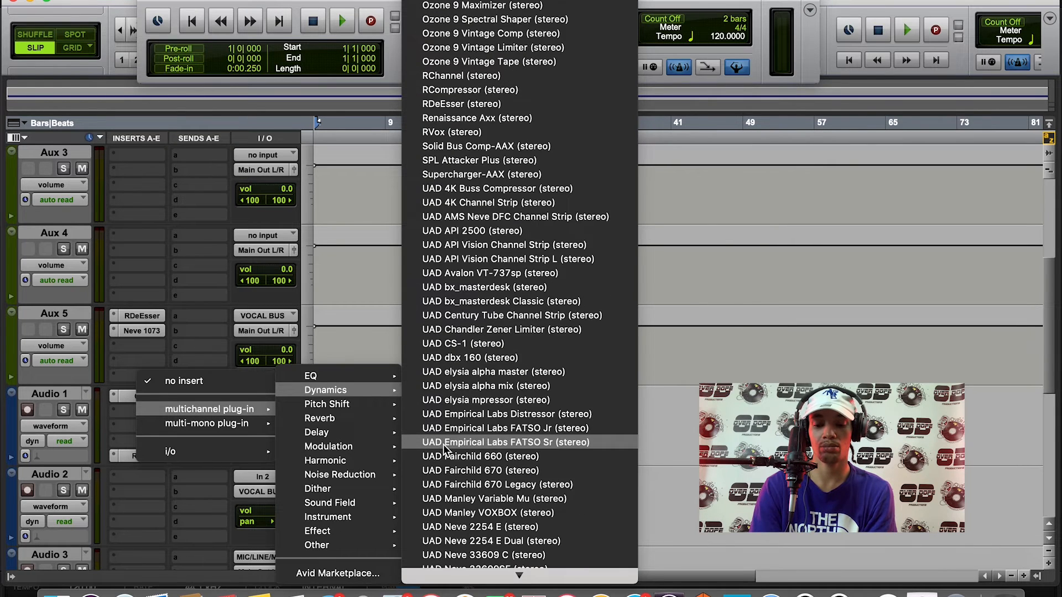
scroll(443, 444, down, 5)
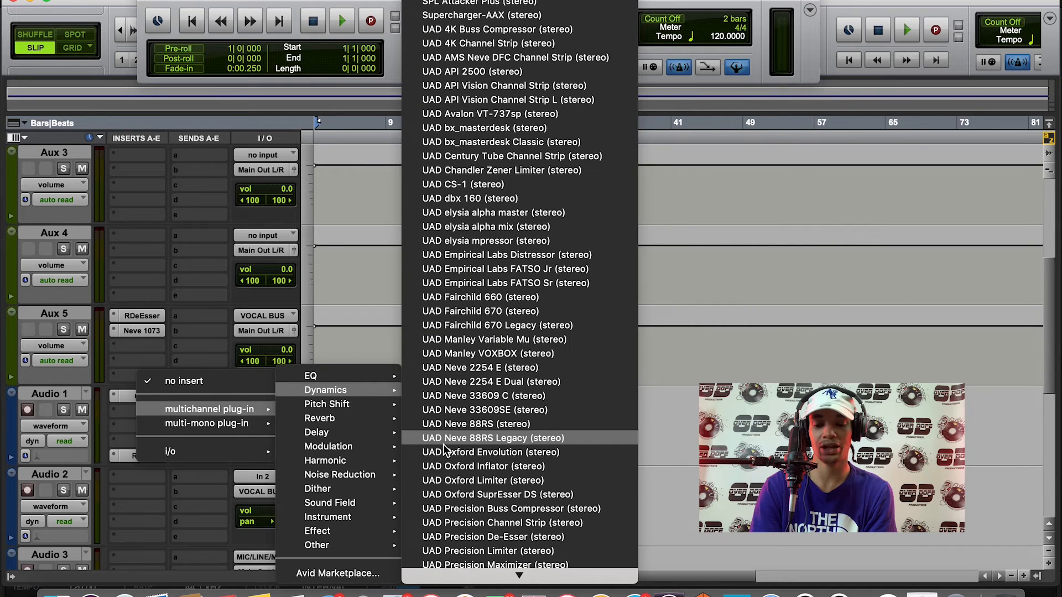
scroll(443, 444, down, 4)
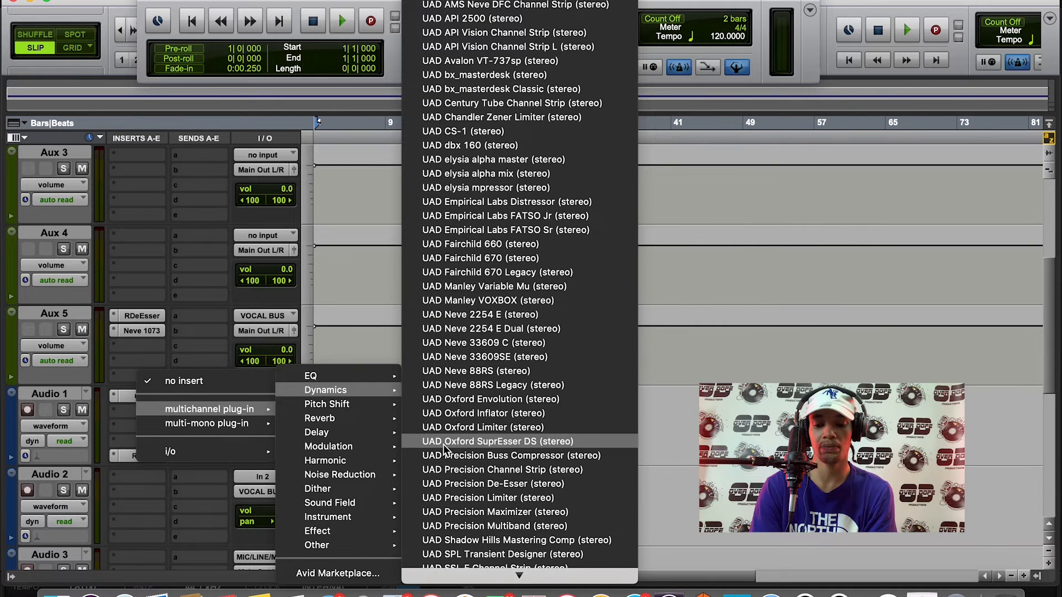
scroll(443, 443, down, 3)
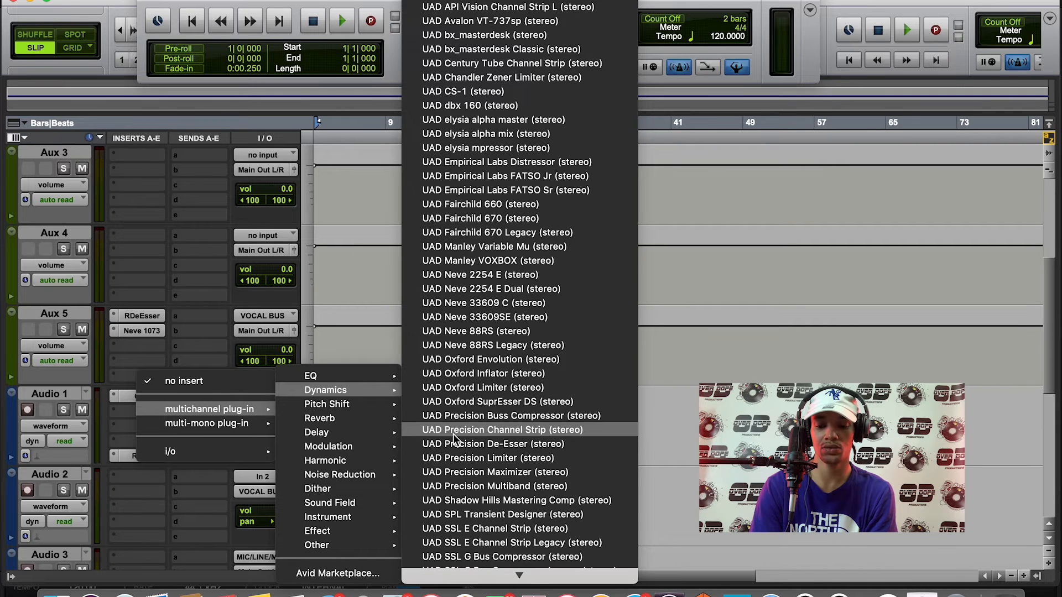
scroll(450, 432, down, 1)
scroll(453, 440, down, 9)
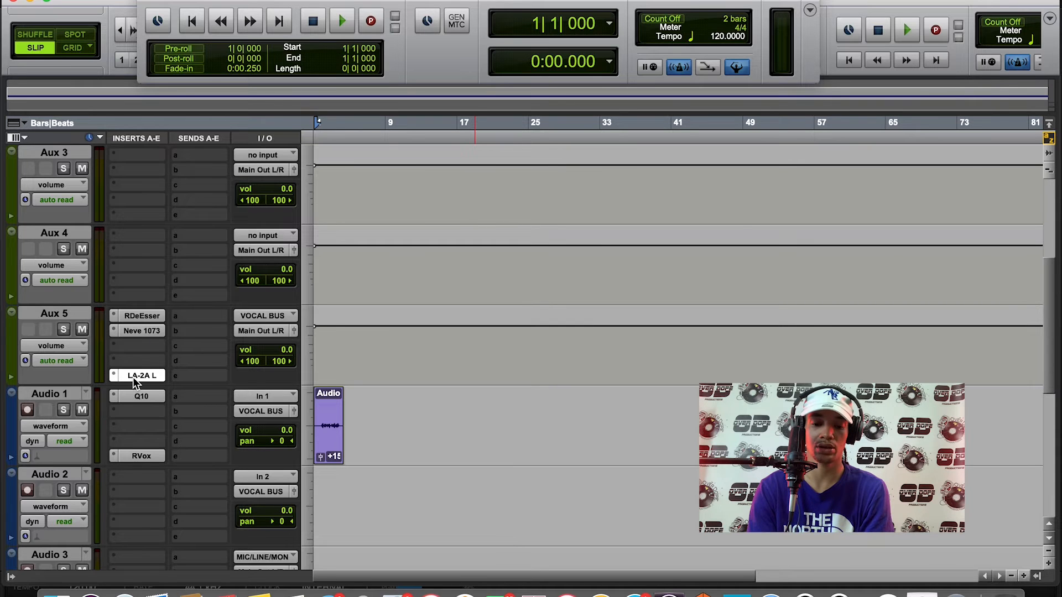
View the LA-2A plug-in window on Aux 5, close it and play the session to check the vocal chain
click(136, 376)
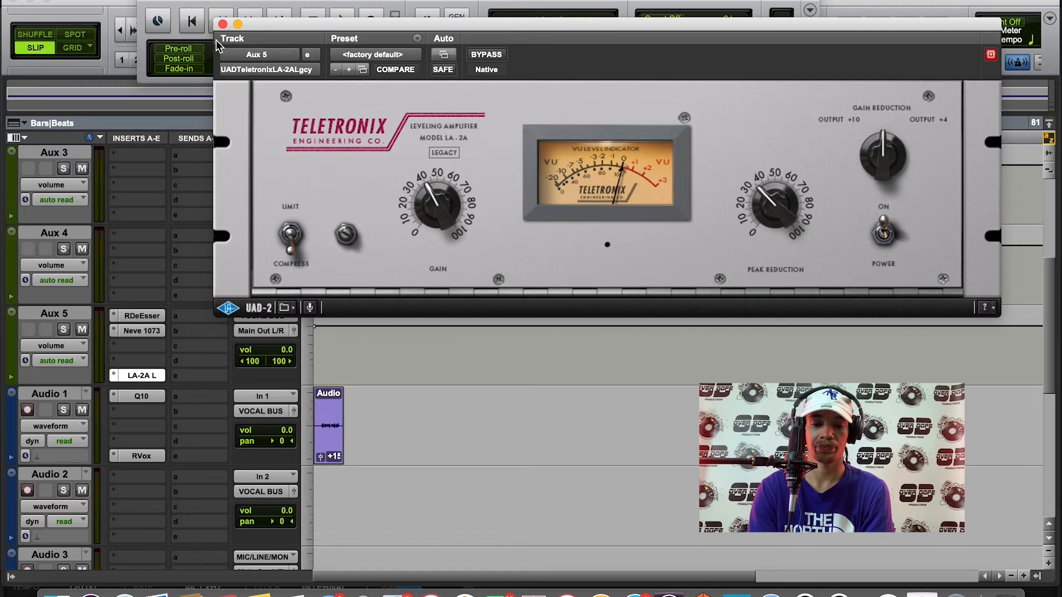
click(223, 24)
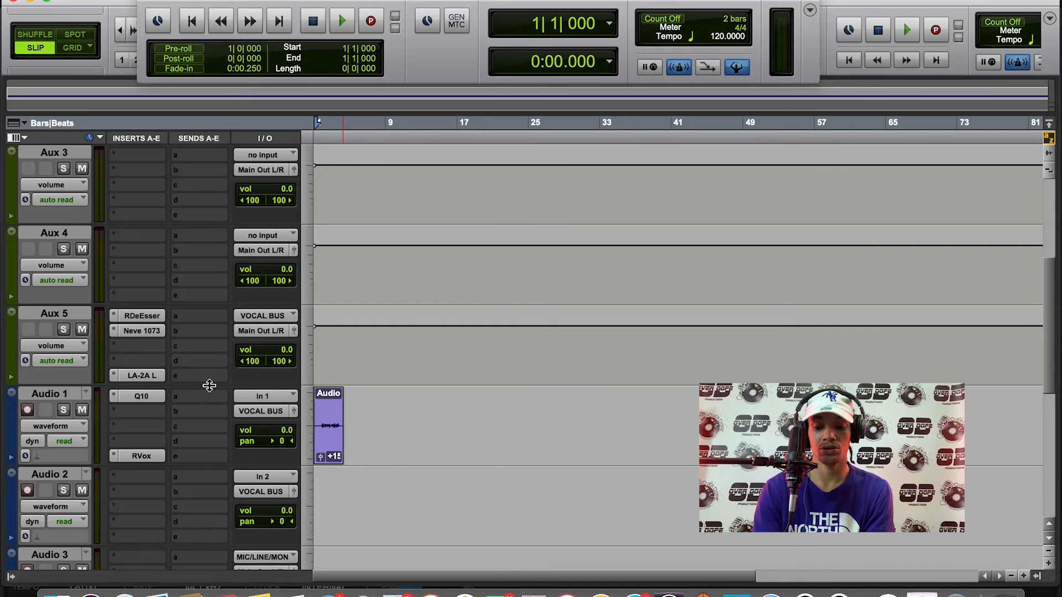
key(space)
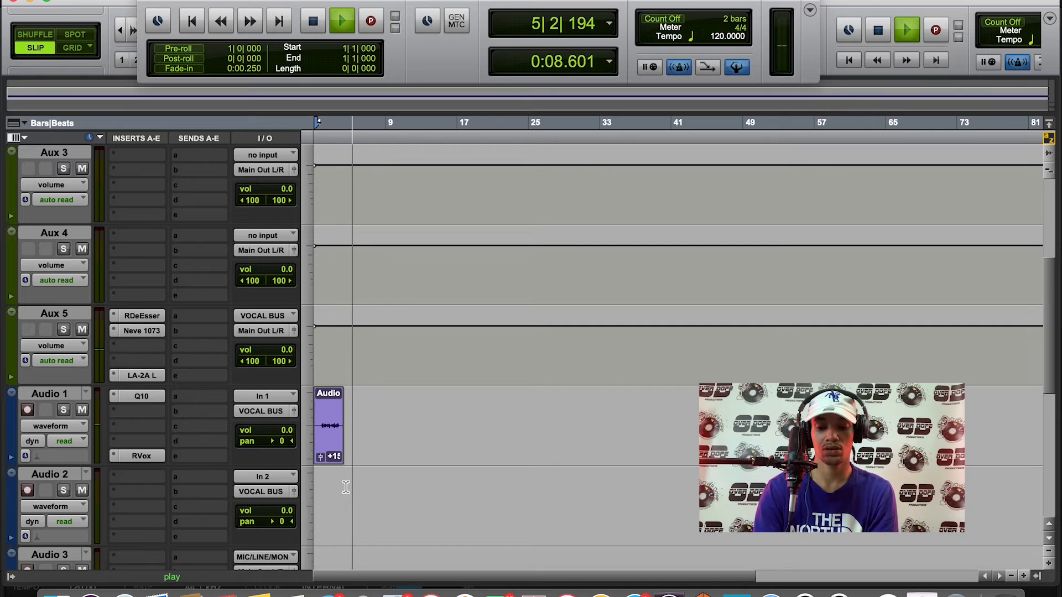
key(space)
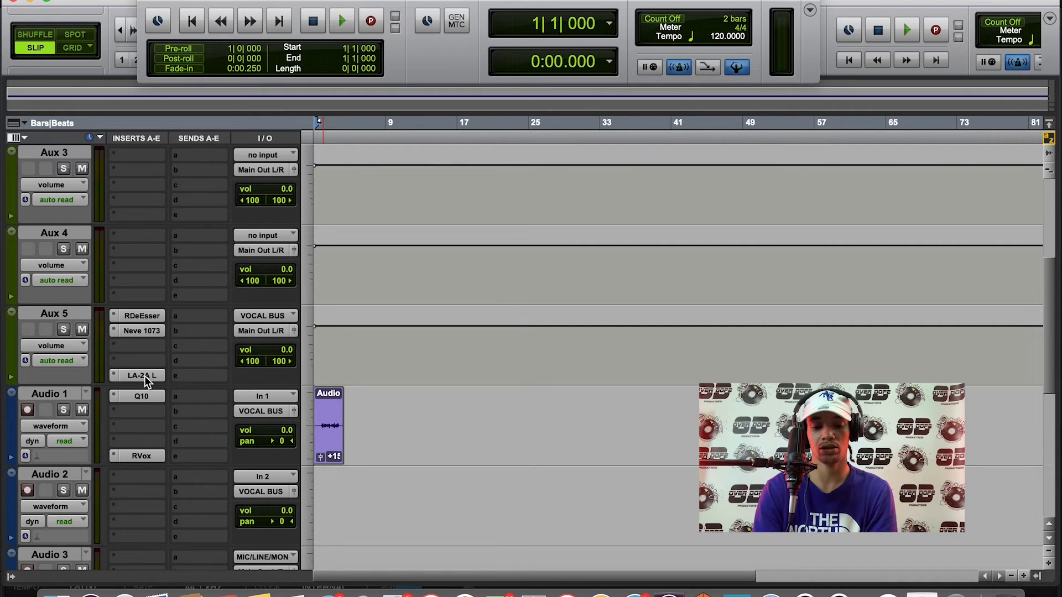
Delete the unused audio tracks from Audio 2 through Audio 6
scroll(324, 316, down, 3)
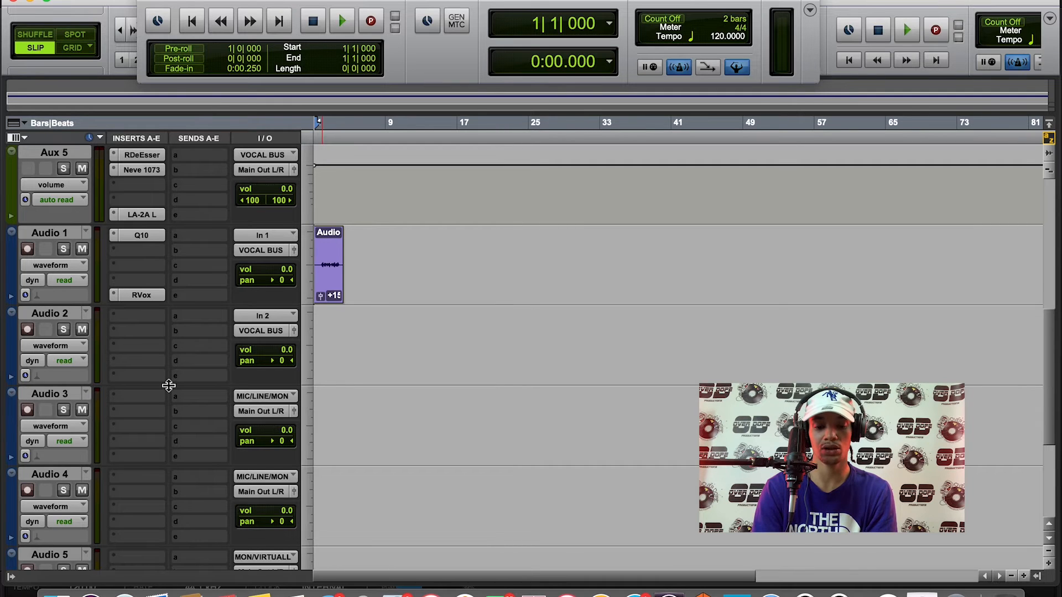
click(56, 314)
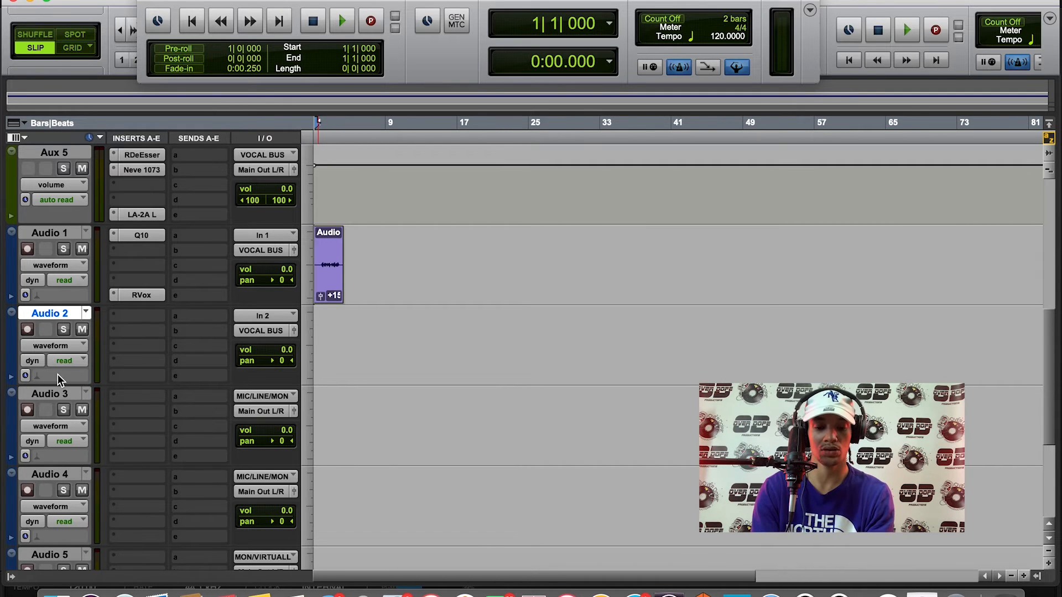
scroll(58, 374, down, 3)
shift+click(52, 416)
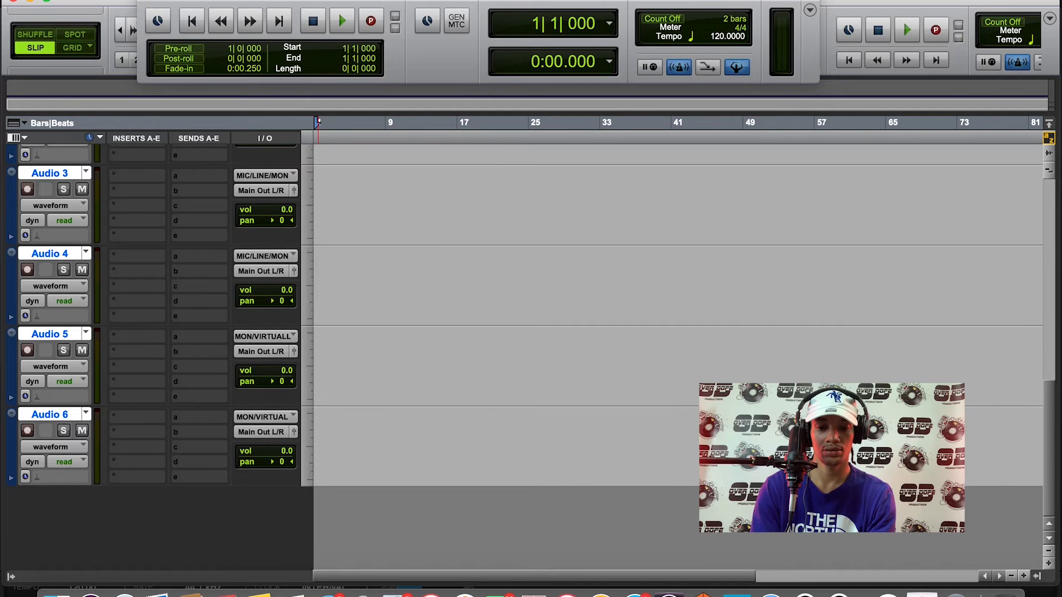
click(154, 0)
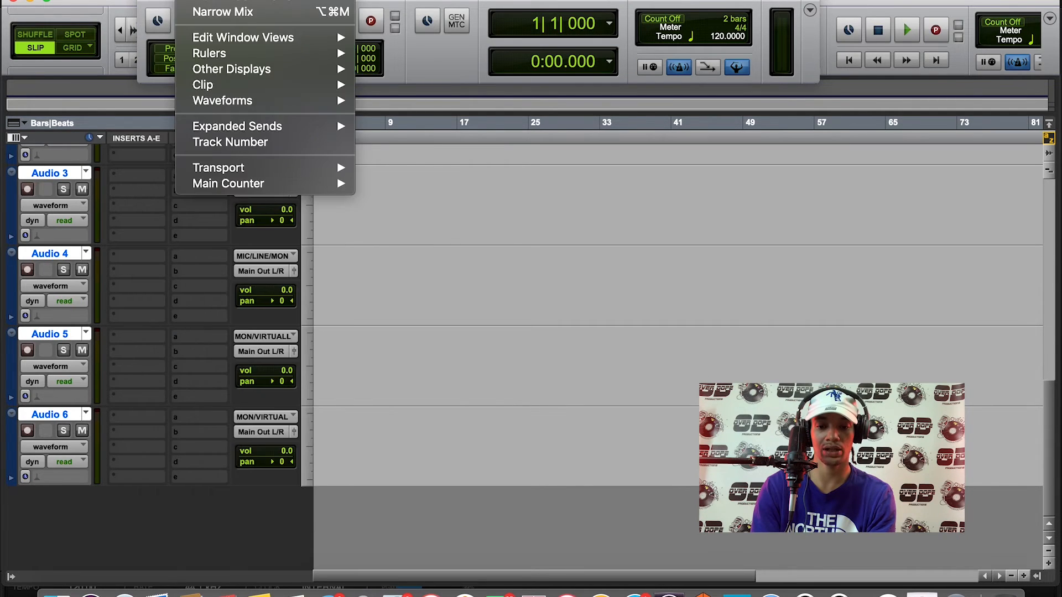
mouse_move(234, 0)
click(255, 78)
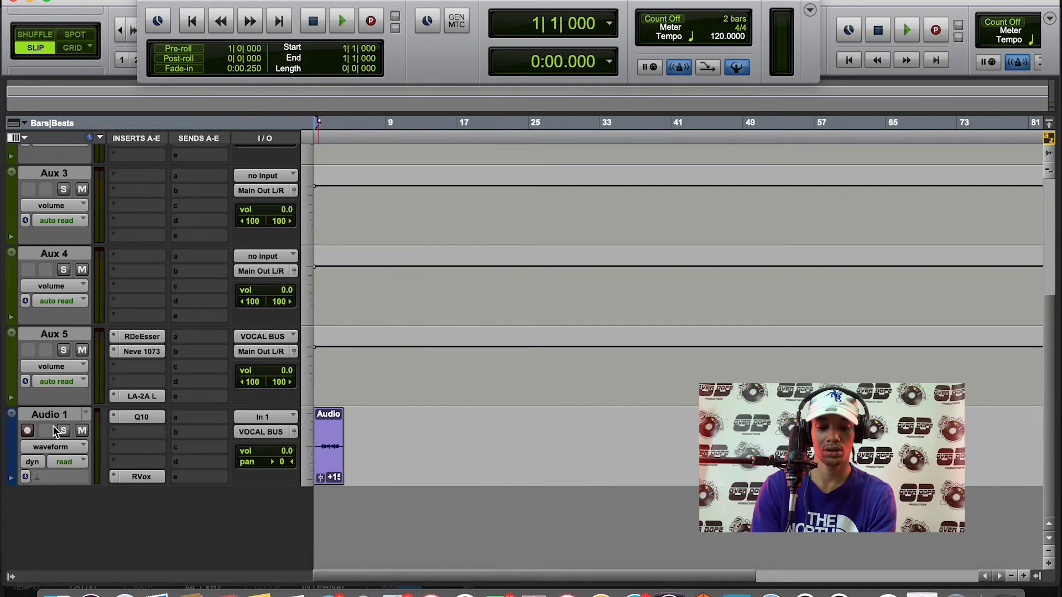
Duplicate the Audio 1 track 5 times, leaving out the active playlist but keeping its inserts and sends
click(52, 416)
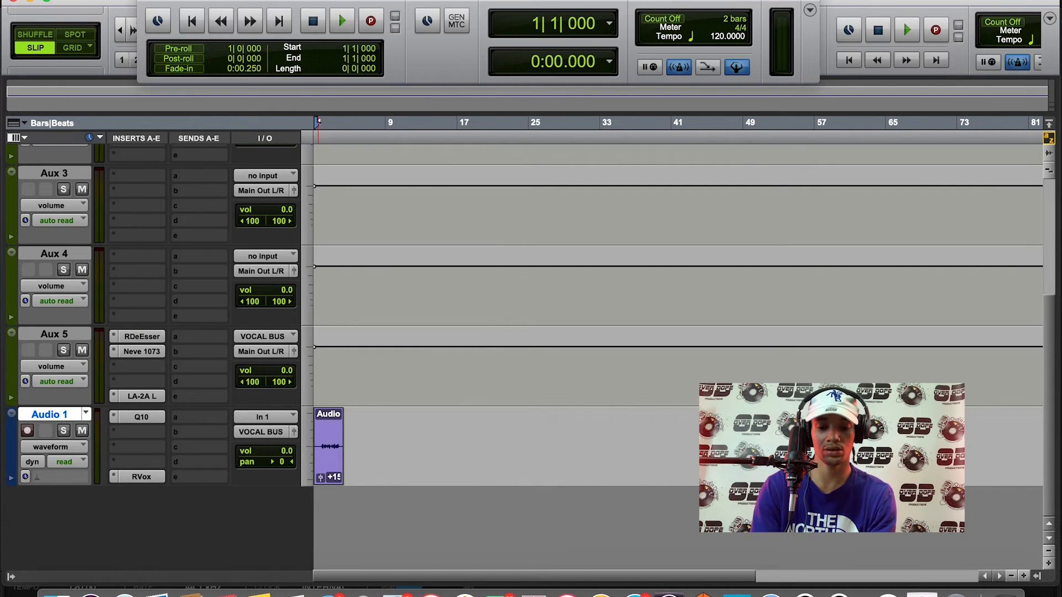
click(235, 0)
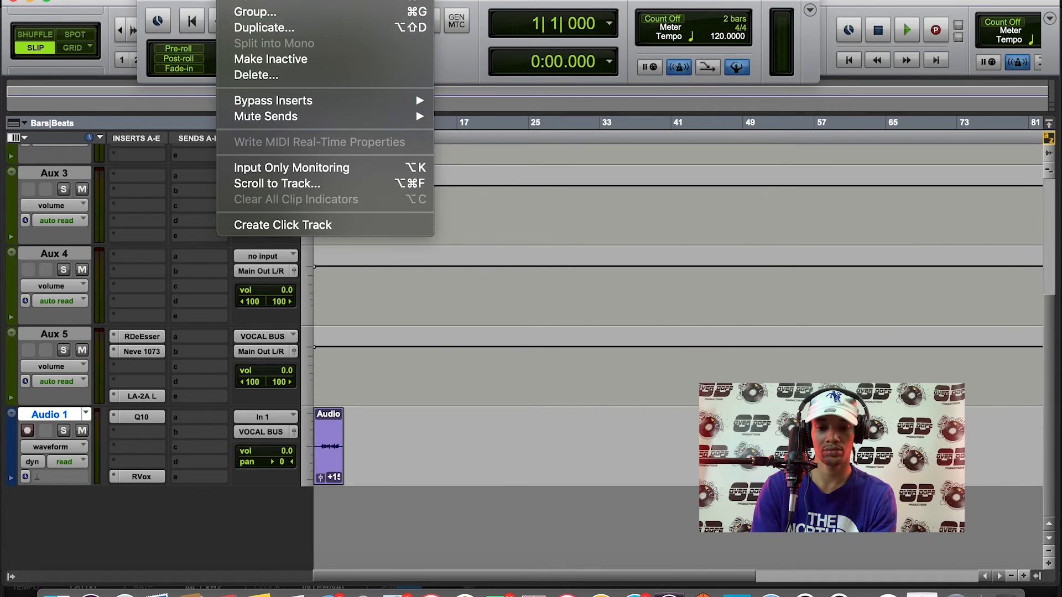
click(248, 29)
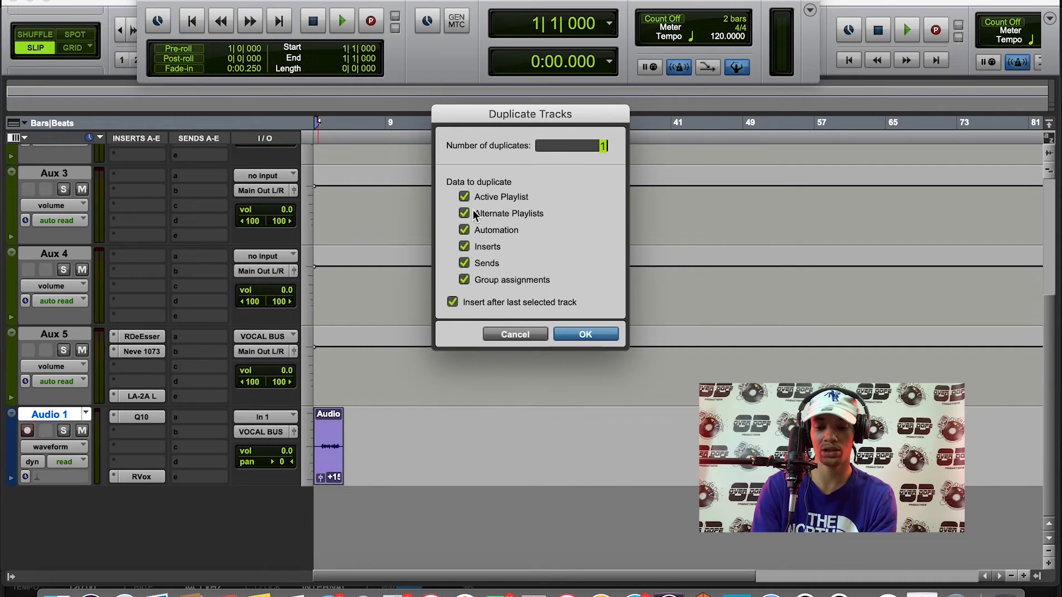
click(465, 214)
click(464, 214)
click(464, 196)
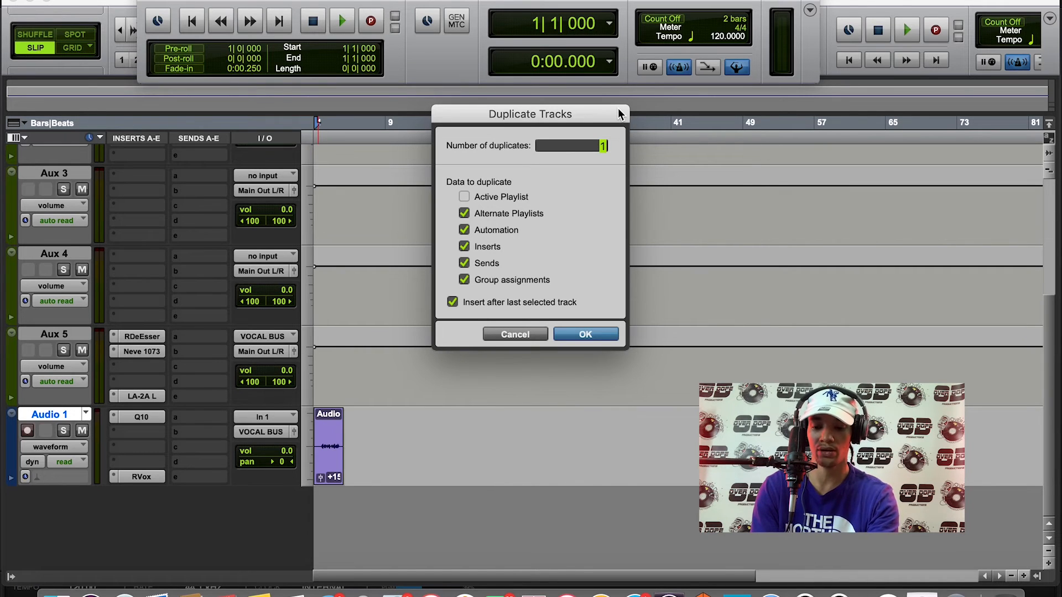
text(5)
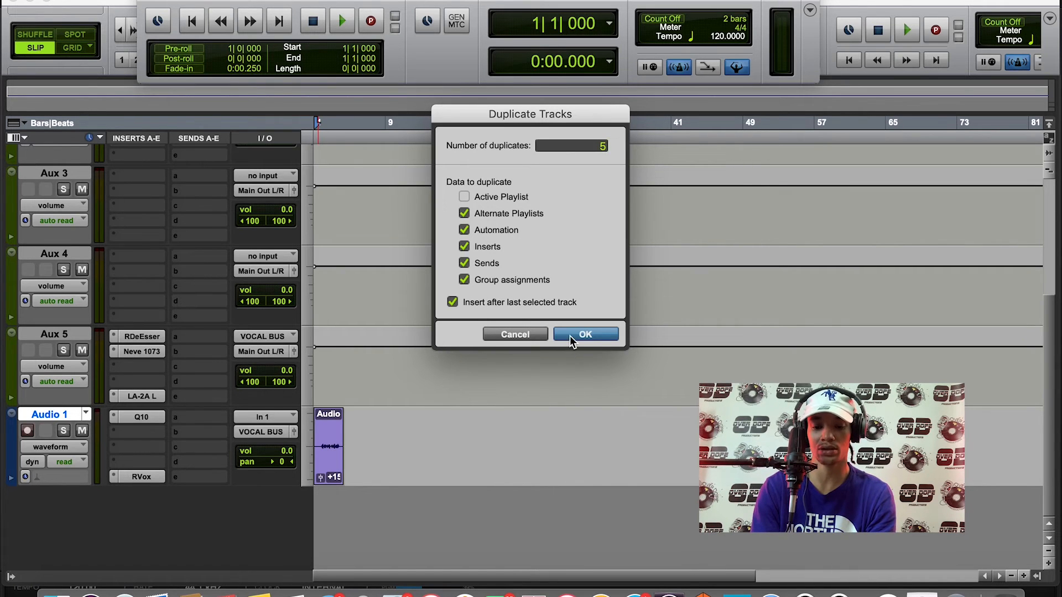
click(569, 337)
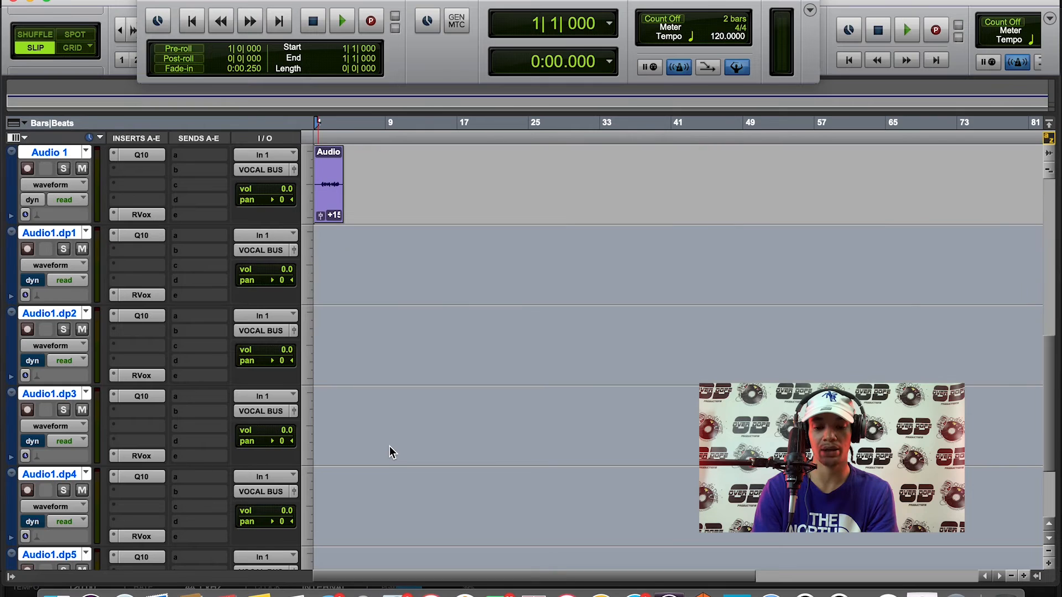
scroll(400, 467, down, 1)
scroll(400, 467, up, 1)
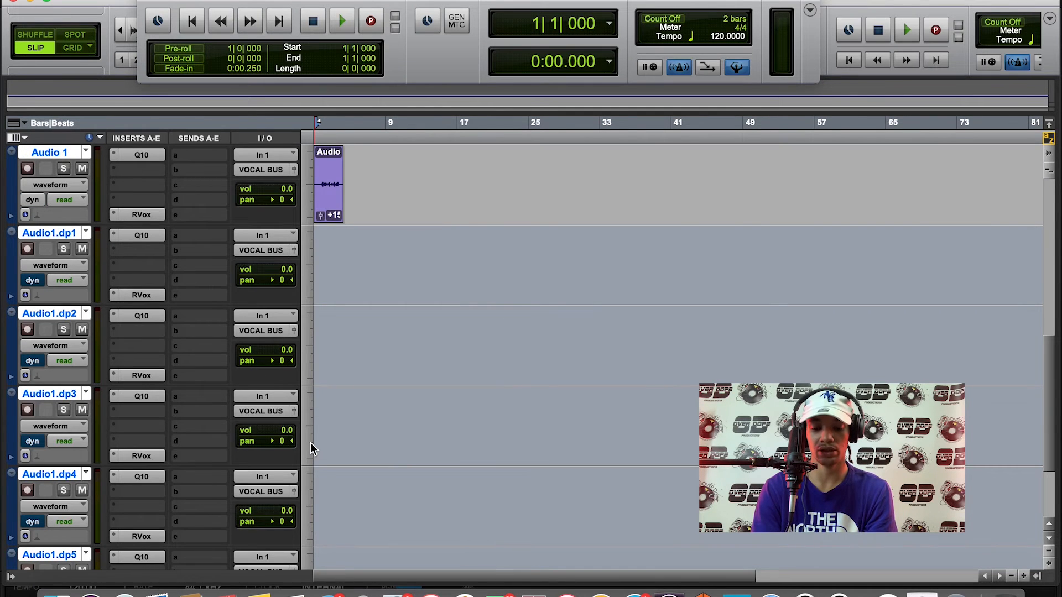
Create one new stereo audio track in samples directly below Aux 5
click(339, 439)
scroll(349, 439, up, 2)
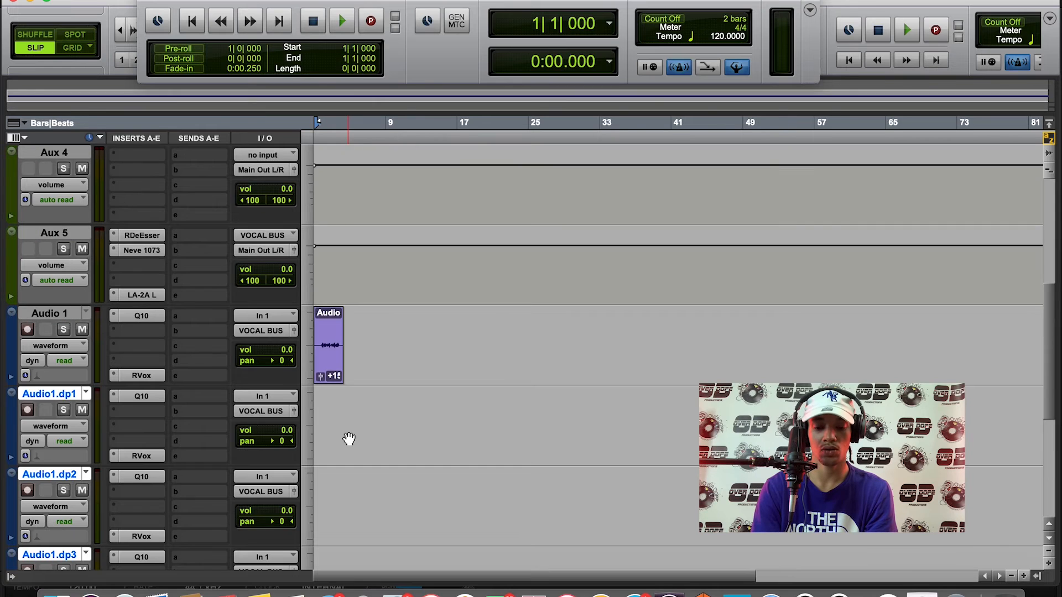
scroll(349, 438, up, 1)
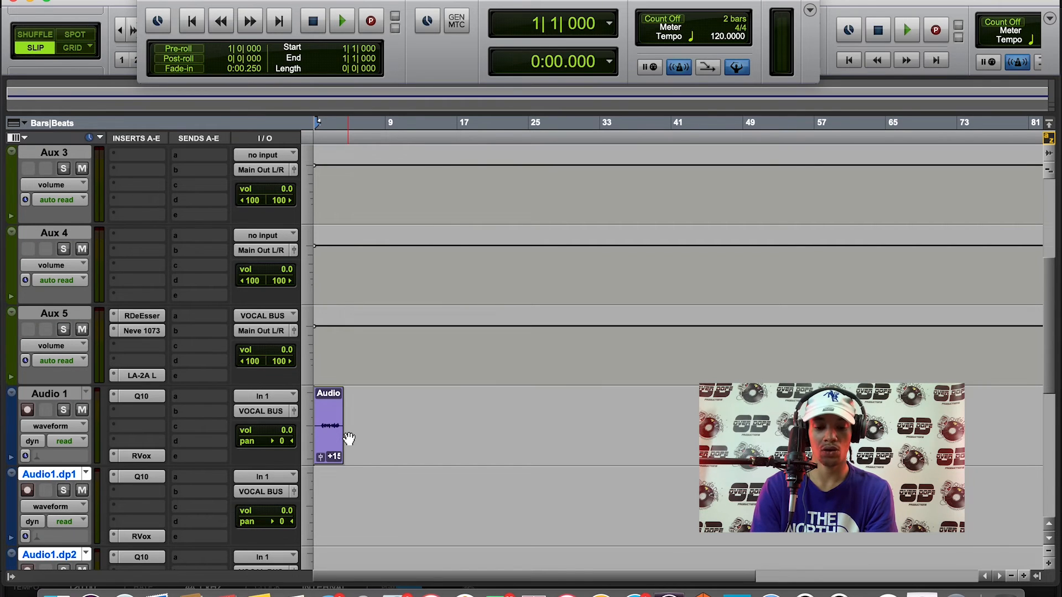
click(50, 313)
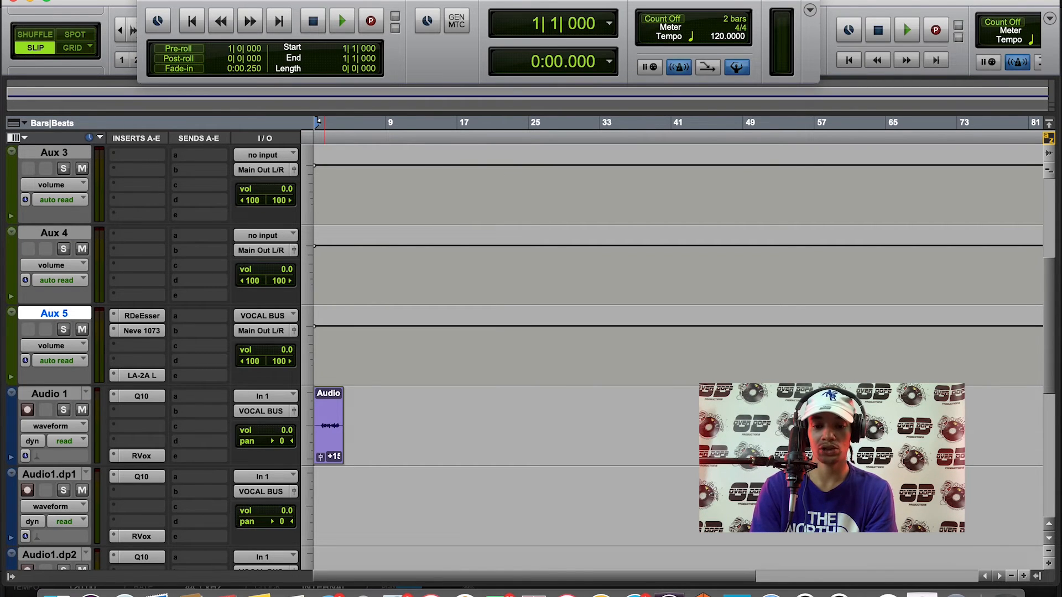
click(232, 0)
click(254, 1)
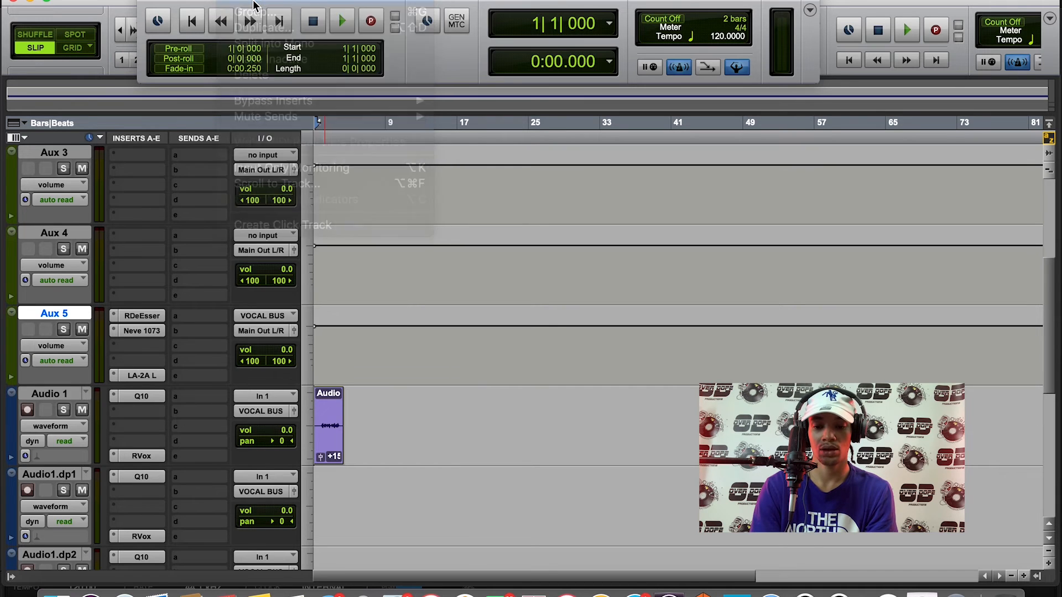
click(406, 199)
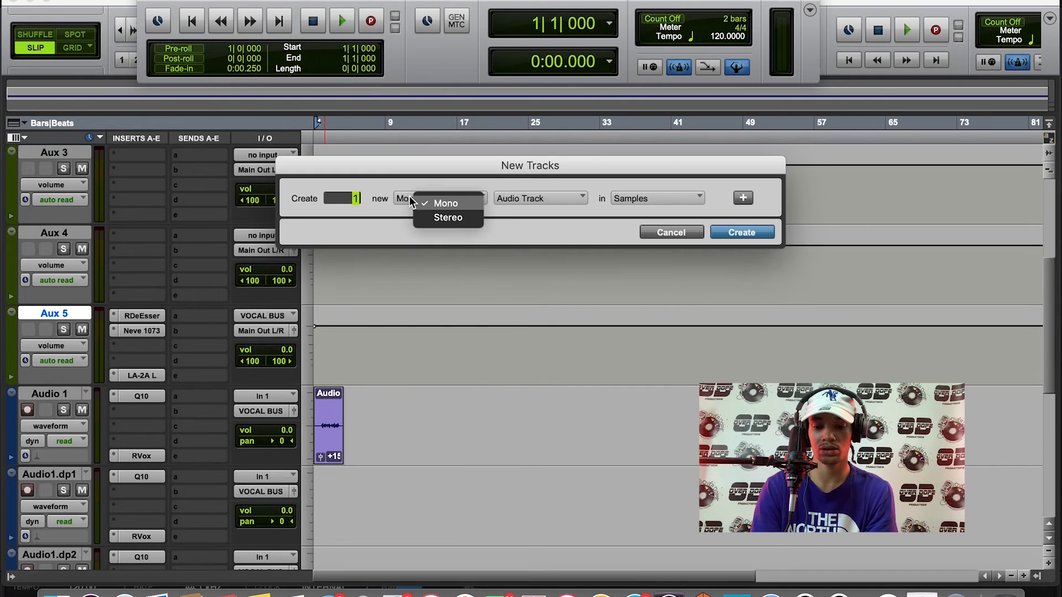
click(442, 221)
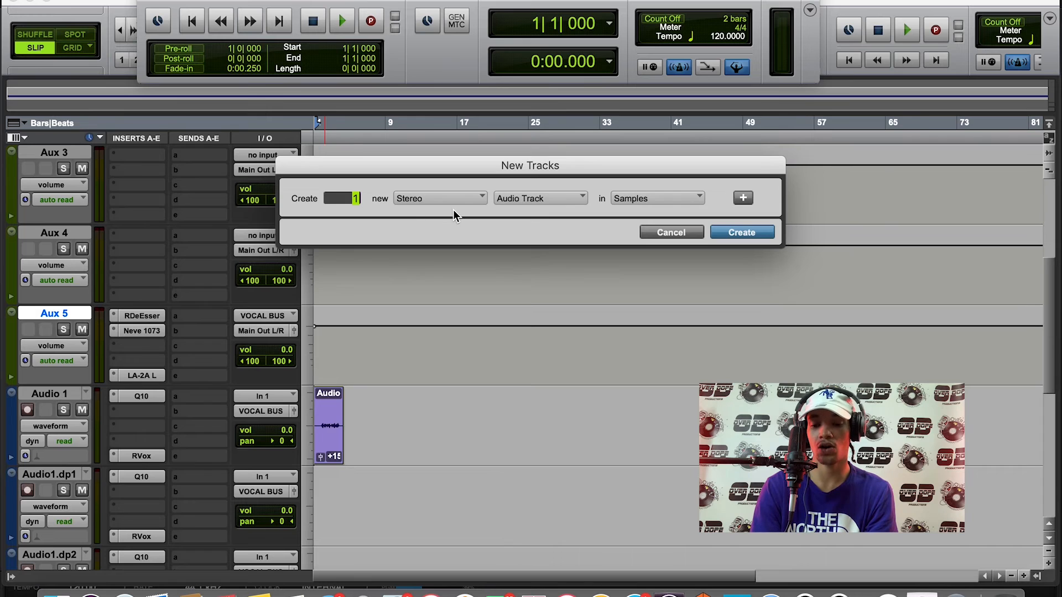
click(728, 232)
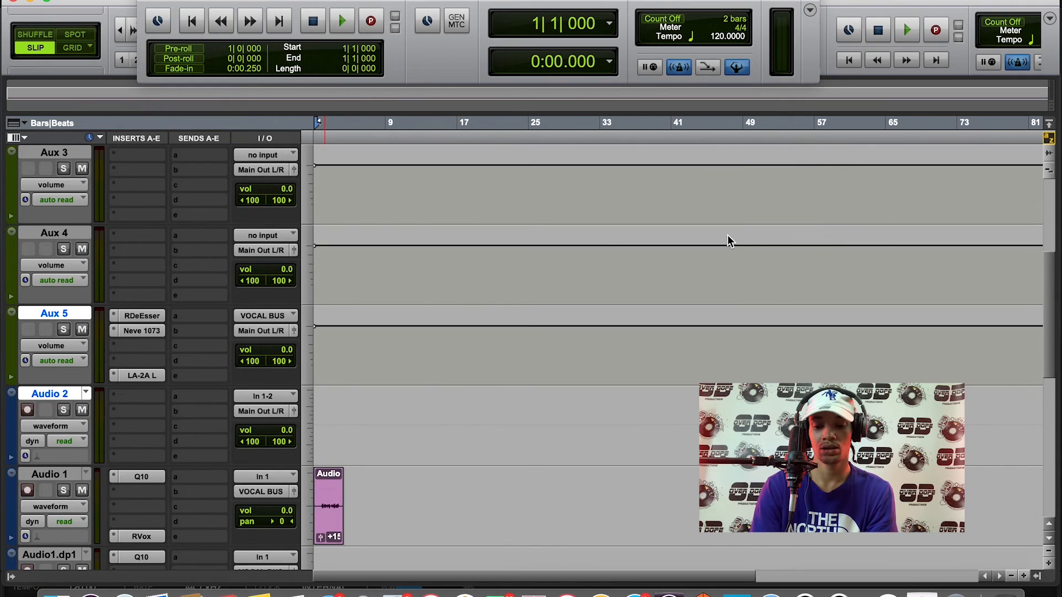